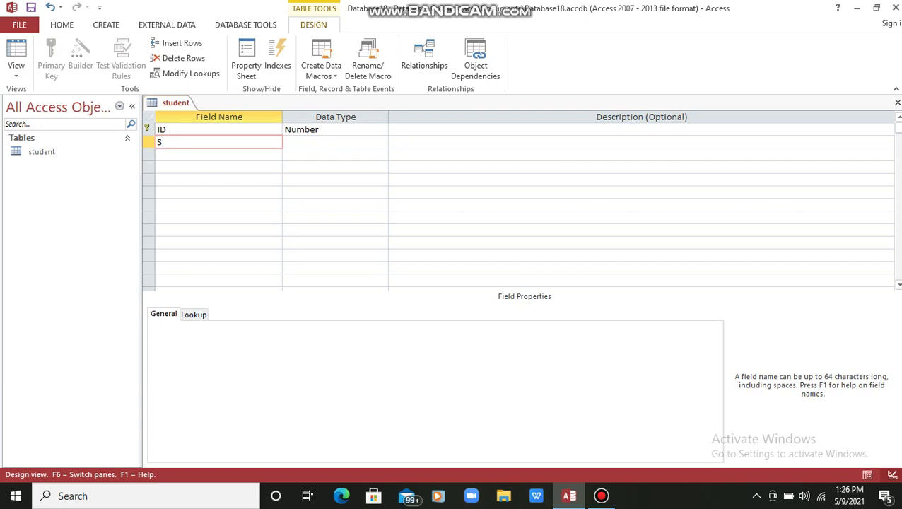
Complete the second field of the student table as Sname and add a third field Sclass, both with the Short Text data type.
text(name)
key(Tab)
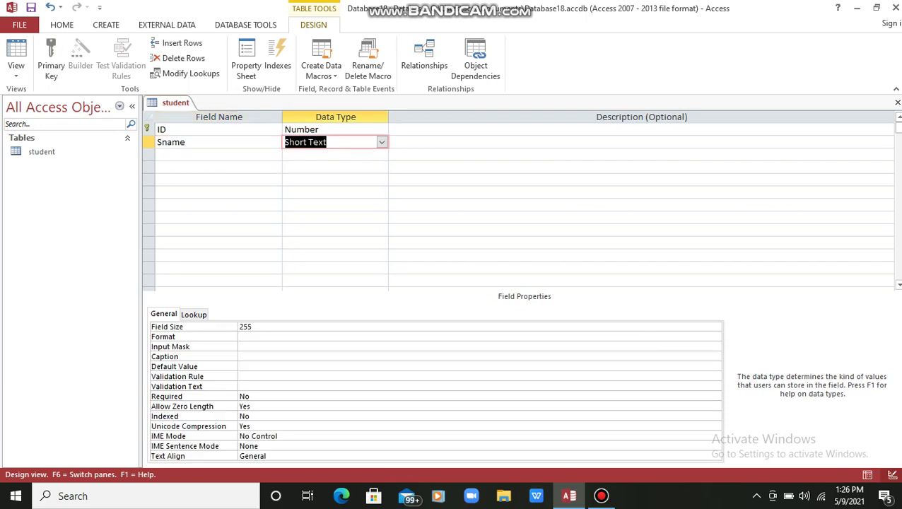
key(Tab)
key(Tab)
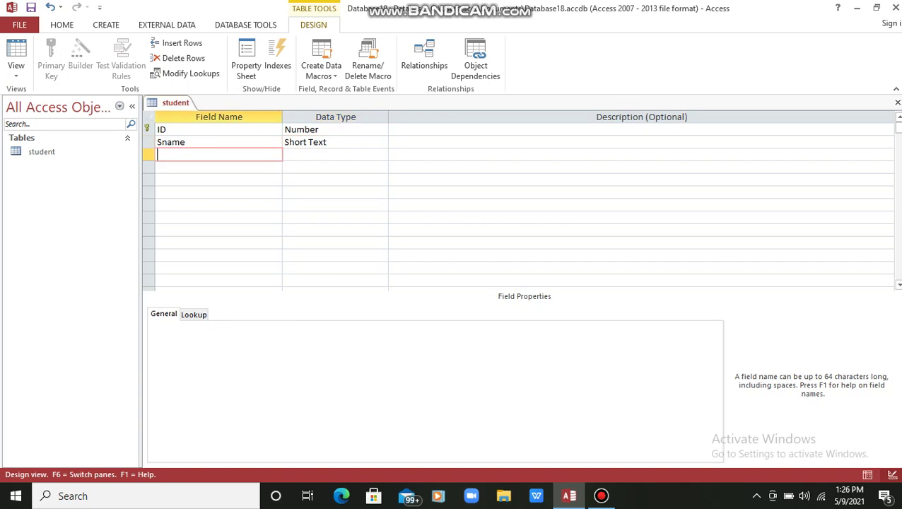
text(Sclass)
key(Tab)
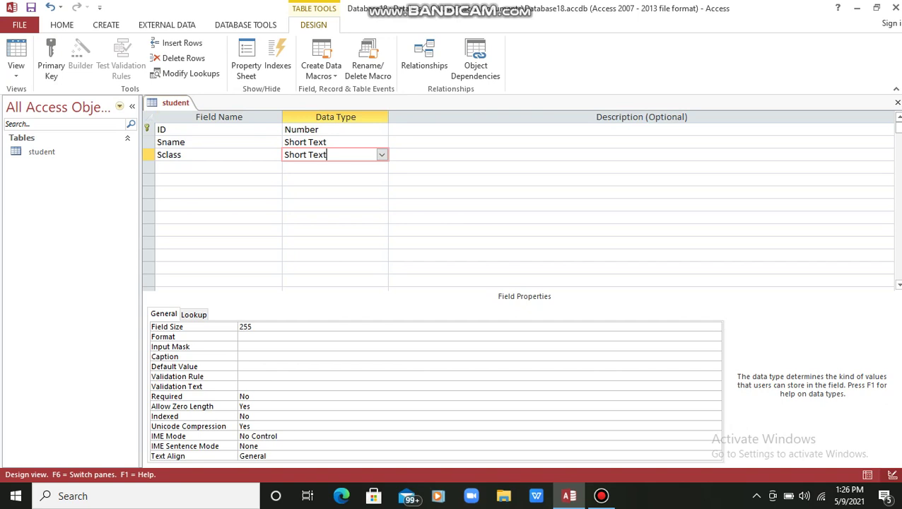
Switch the student table to Datasheet View, saving the table's design changes.
click(16, 72)
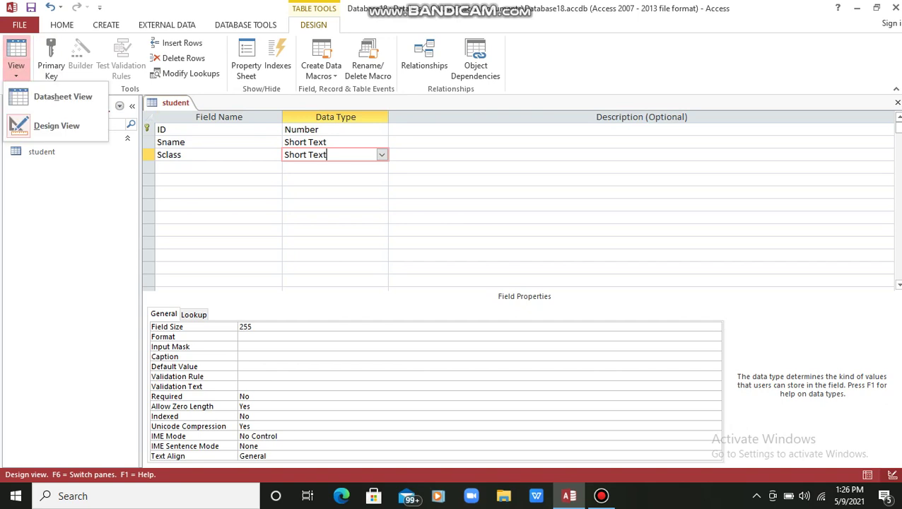
click(61, 96)
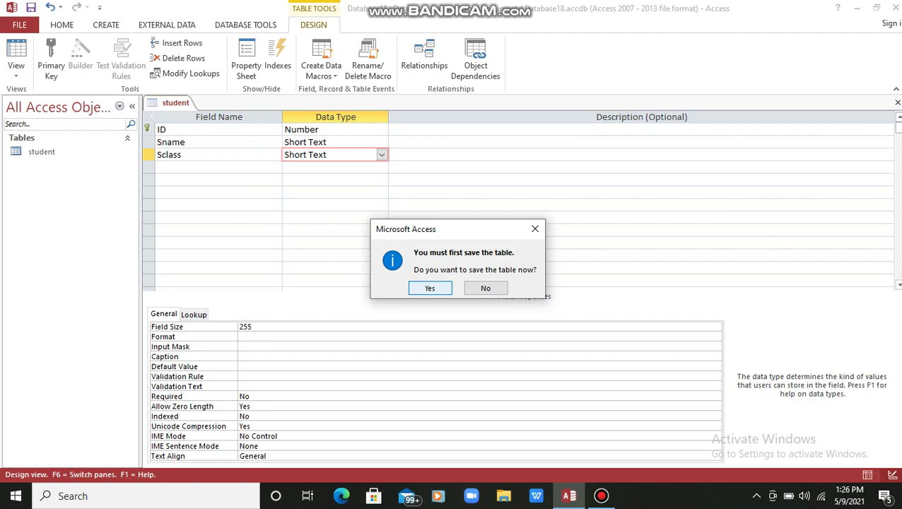
click(430, 288)
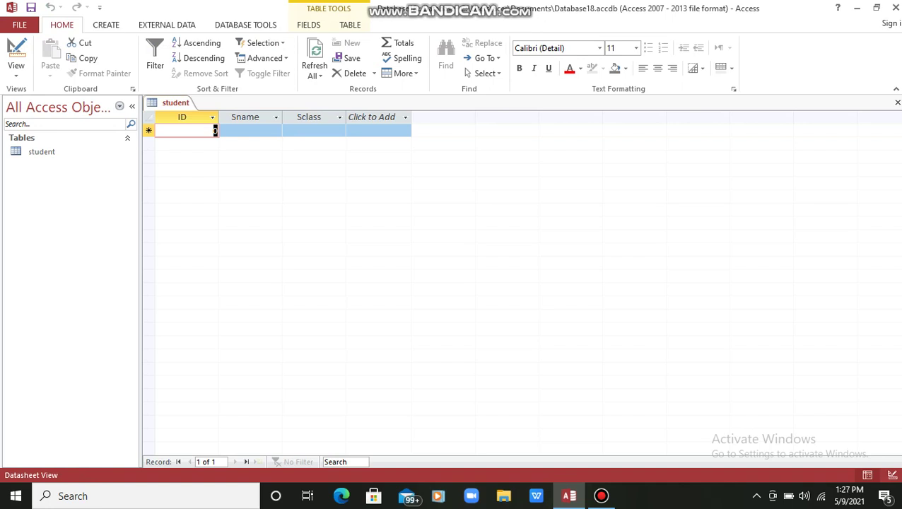
Enter the first student record with ID 1, the student's name as Sname and 8B as Sclass.
text(1)
key(Tab)
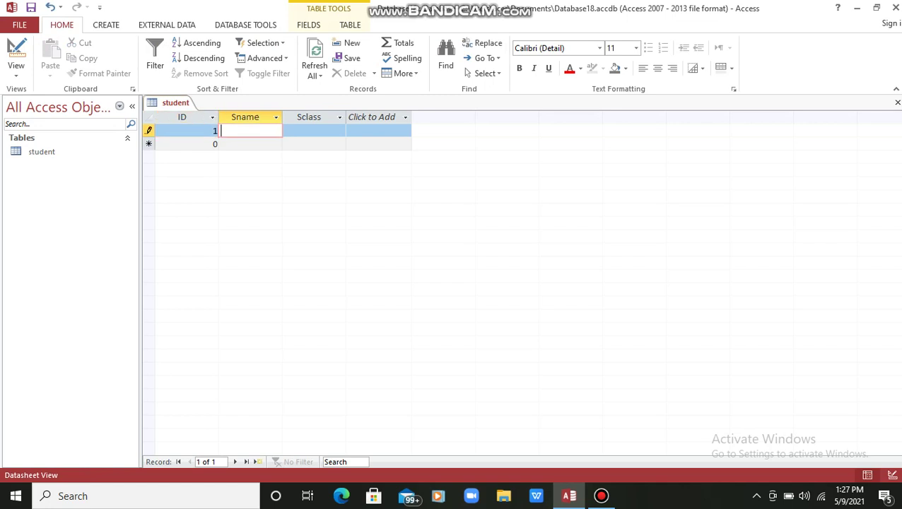
text(mohan)
key(Tab)
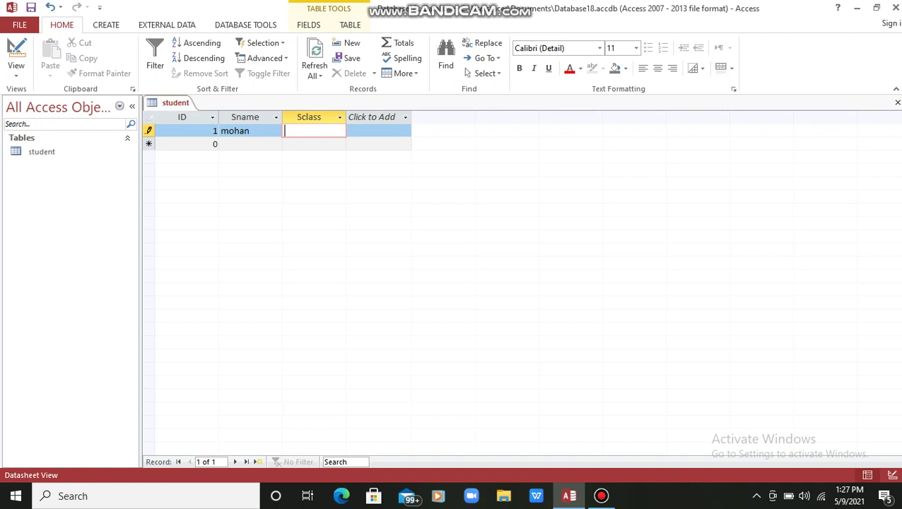
text(8B)
key(Down)
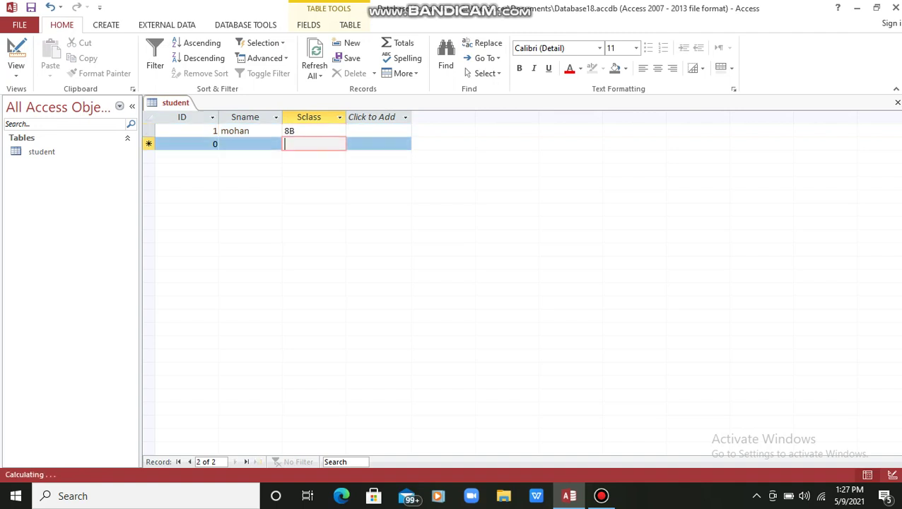
Enter the second student record with ID 2, the student's name as Sname and 10C as Sclass.
key(Left)
key(Left)
text(2)
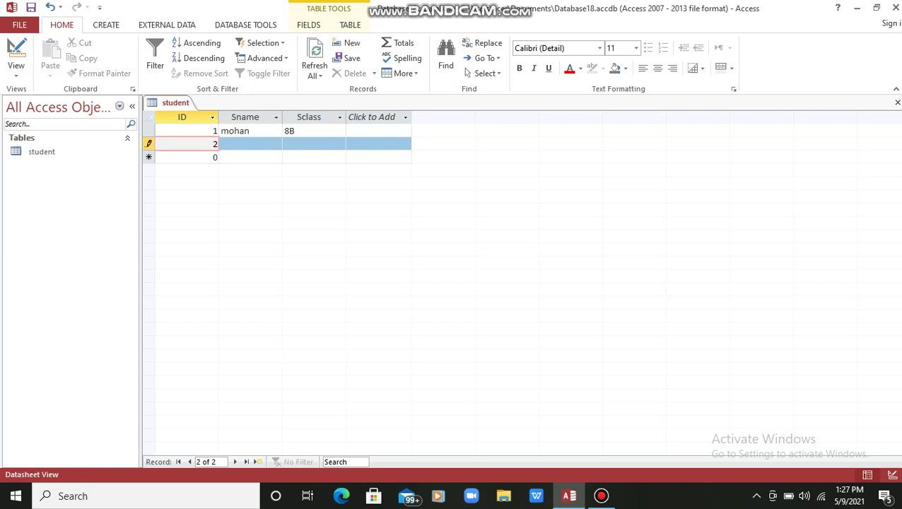
key(Tab)
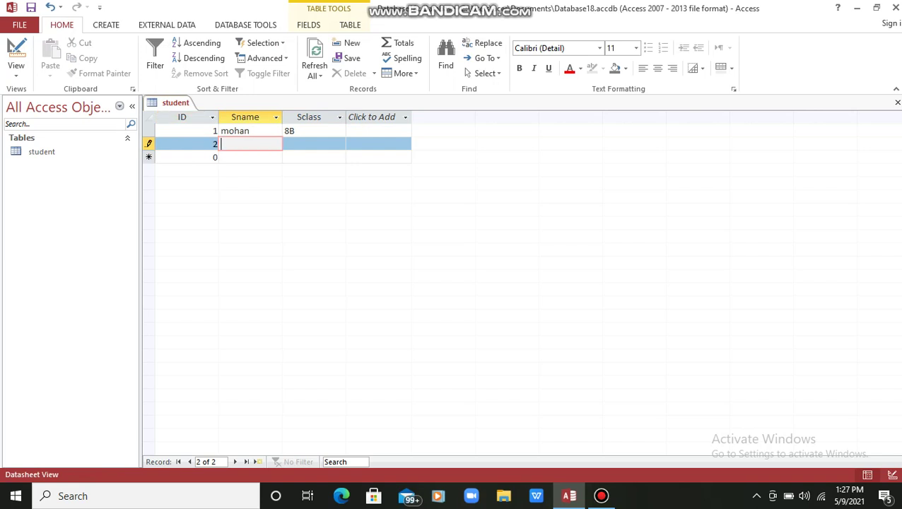
text(seema)
key(Tab)
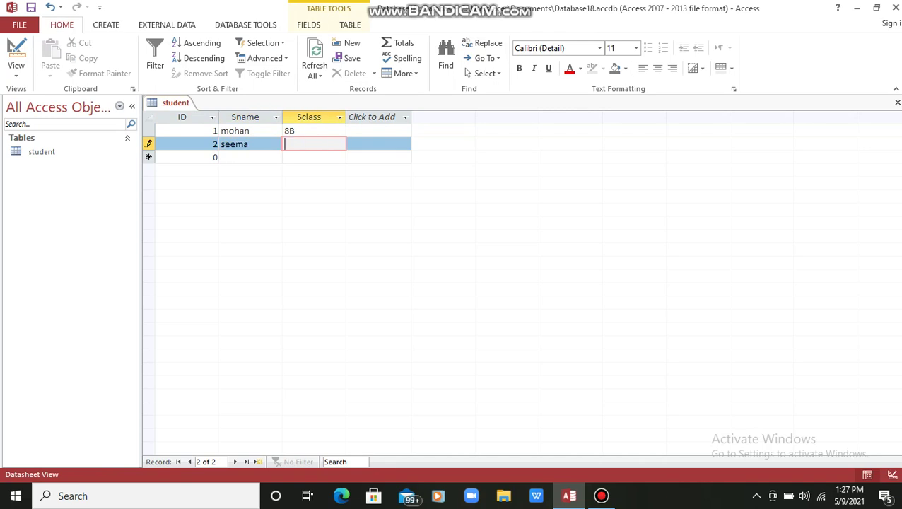
text(10C)
key(Down)
Enter the third student record with ID 3, the student's name as Sname and 8B as Sclass.
key(Left)
key(Left)
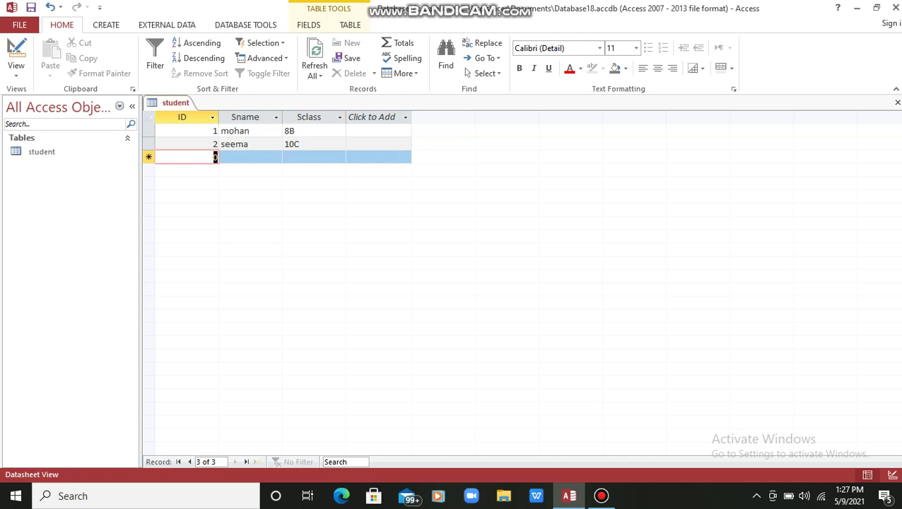
text(3)
key(Down)
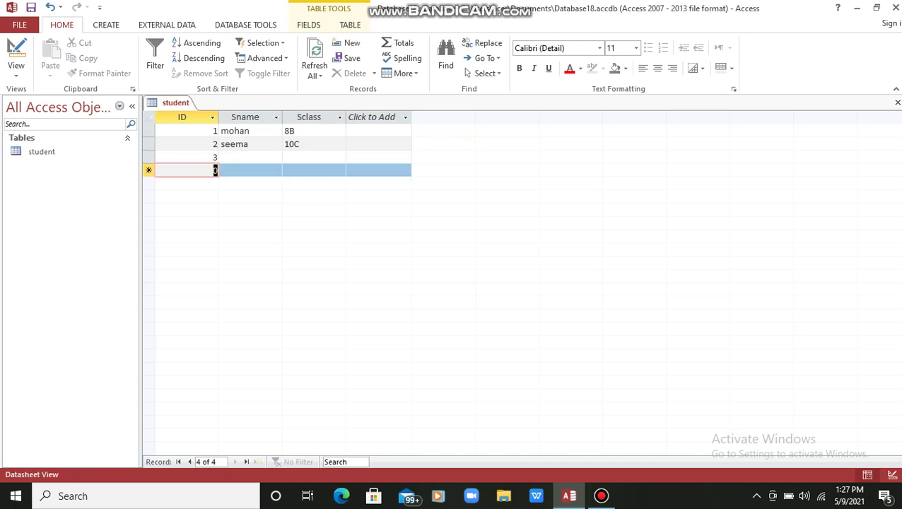
key(Up)
key(Right)
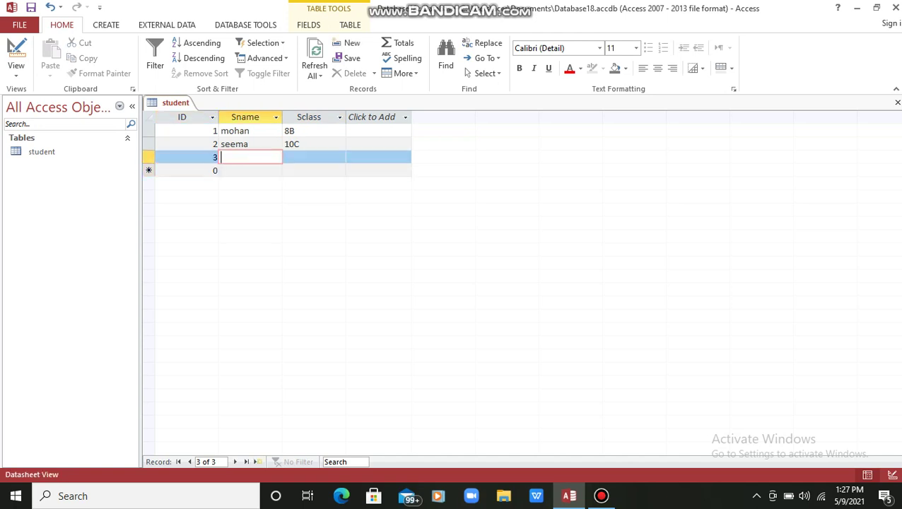
text(Mehak)
key(Tab)
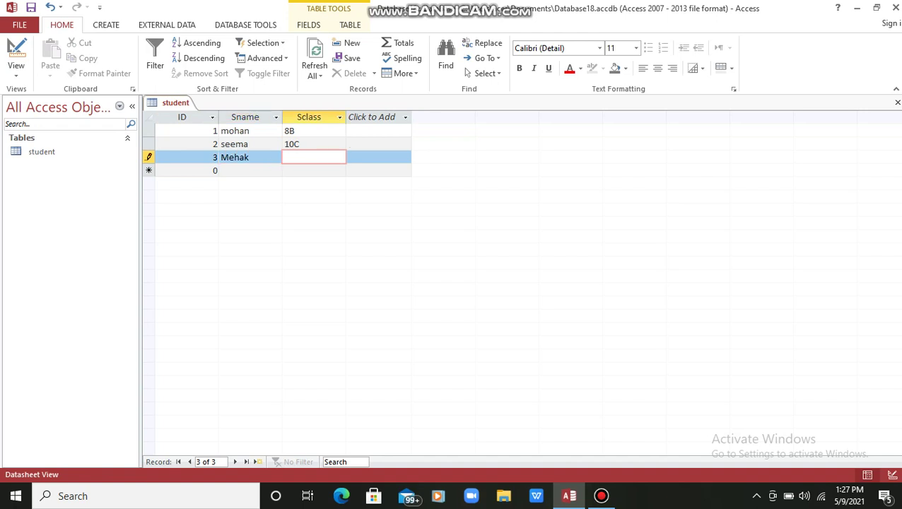
text(8B)
key(BackSpace)
text(B)
Create a second table and switch it to Design View, saving it under the name marks.
click(106, 25)
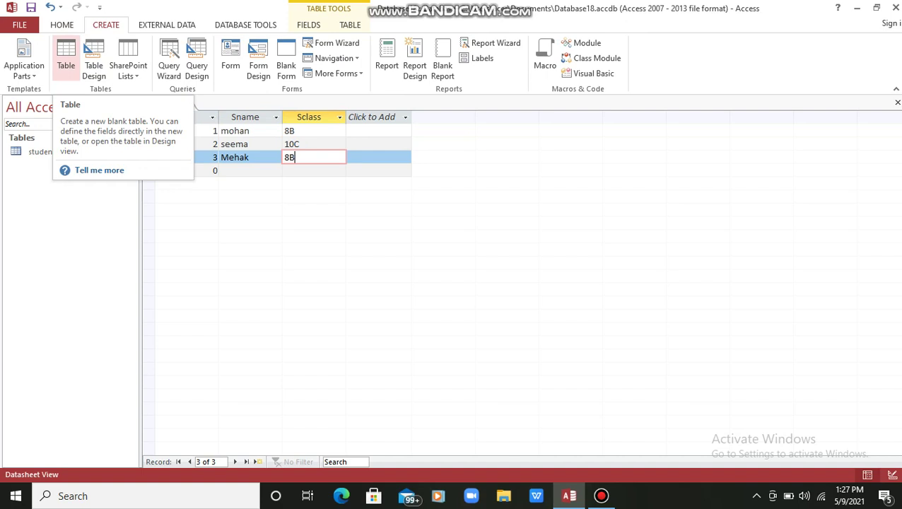
click(66, 56)
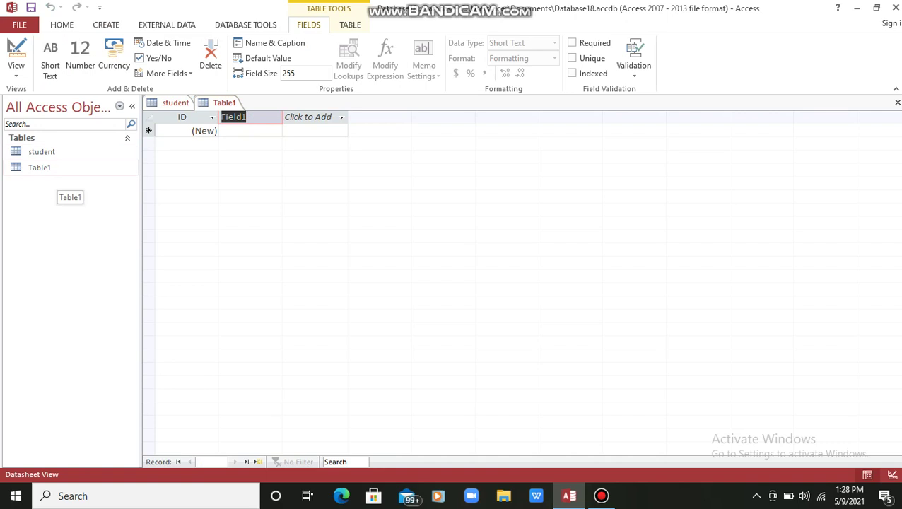
click(16, 69)
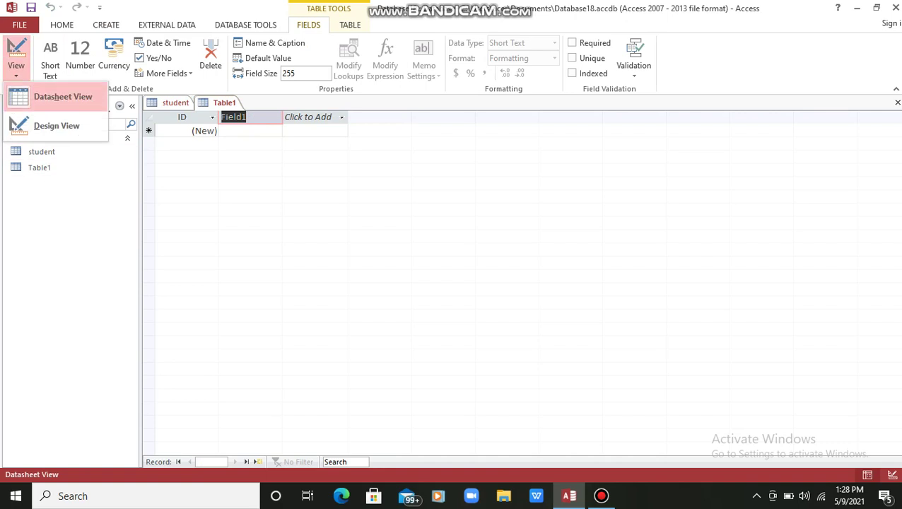
click(57, 121)
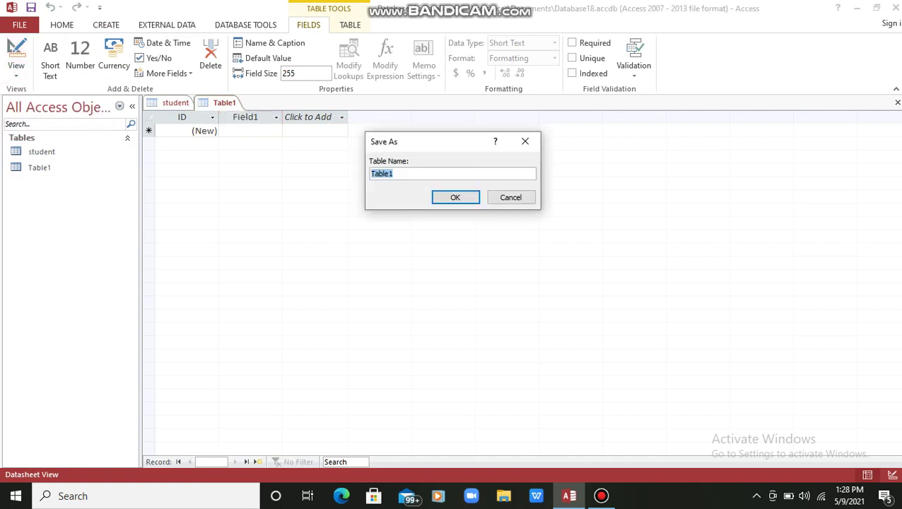
key(End)
key(BackSpace)
key(BackSpace)
key(BackSpace)
key(BackSpace)
key(BackSpace)
key(BackSpace)
text(marks)
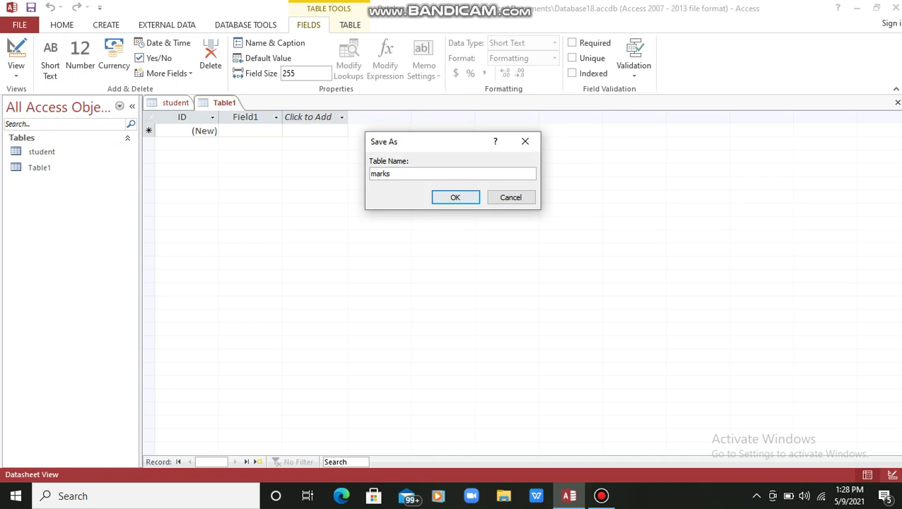
key(Return)
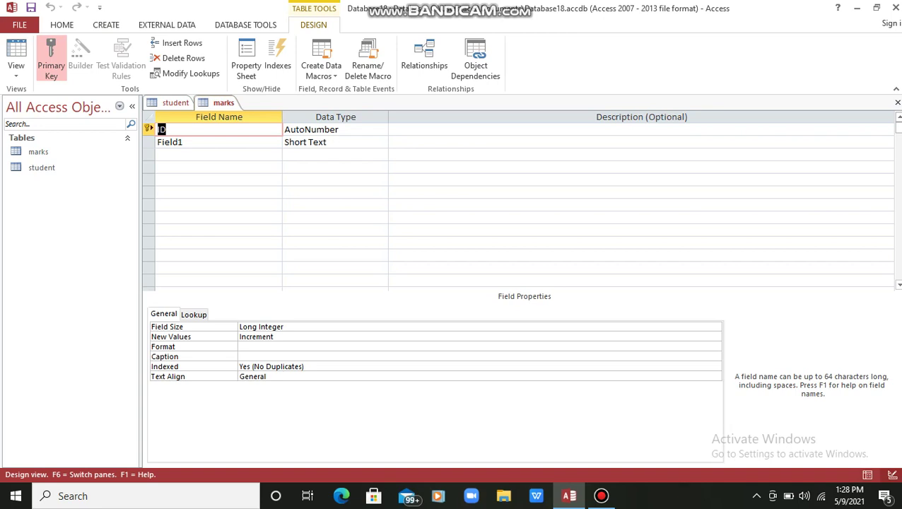
Change the data type of the ID field in the marks table to Number.
click(382, 129)
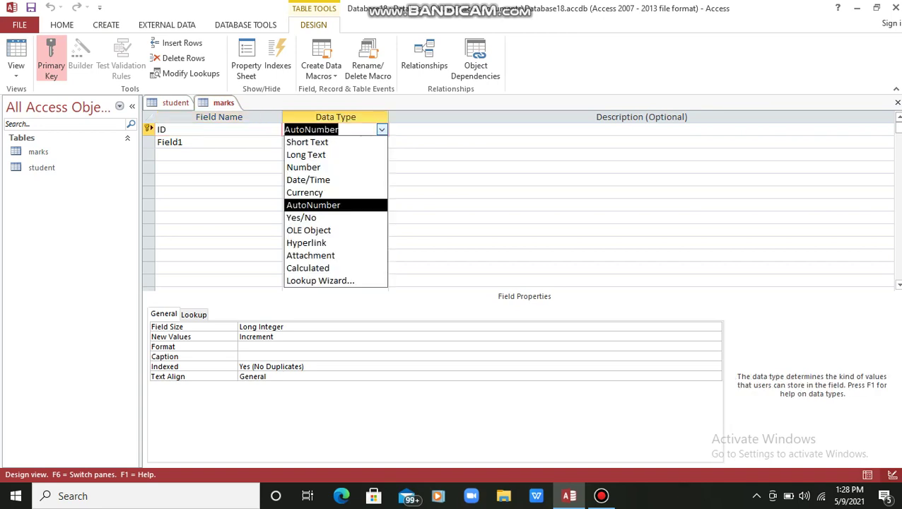
key(Up)
key(Up)
key(Up)
key(Down)
key(Down)
key(Down)
key(Up)
key(Up)
key(Up)
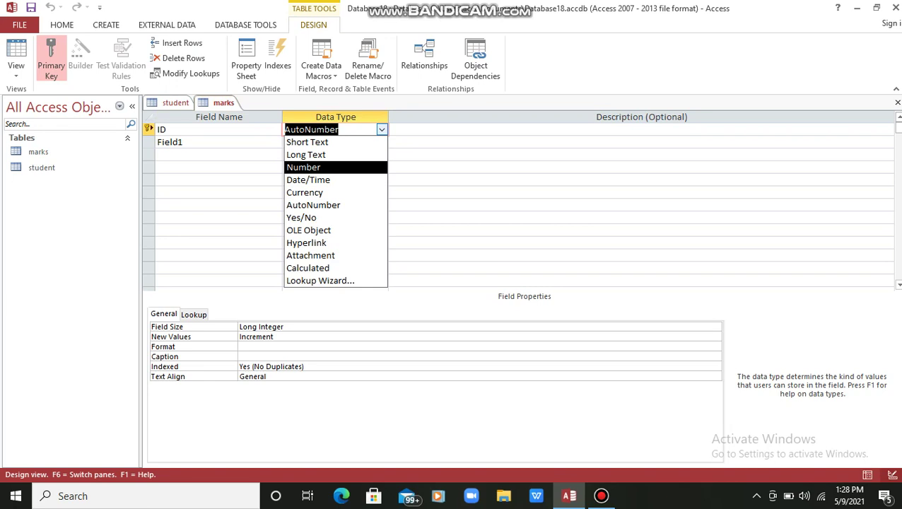
key(Return)
click(285, 192)
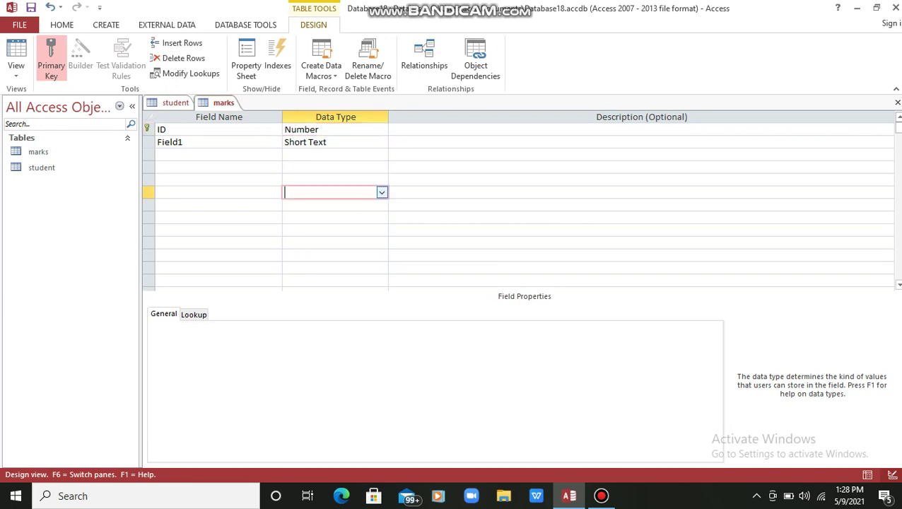
Try to clear the data type of Field1 in the marks table.
drag(328, 142, 285, 142)
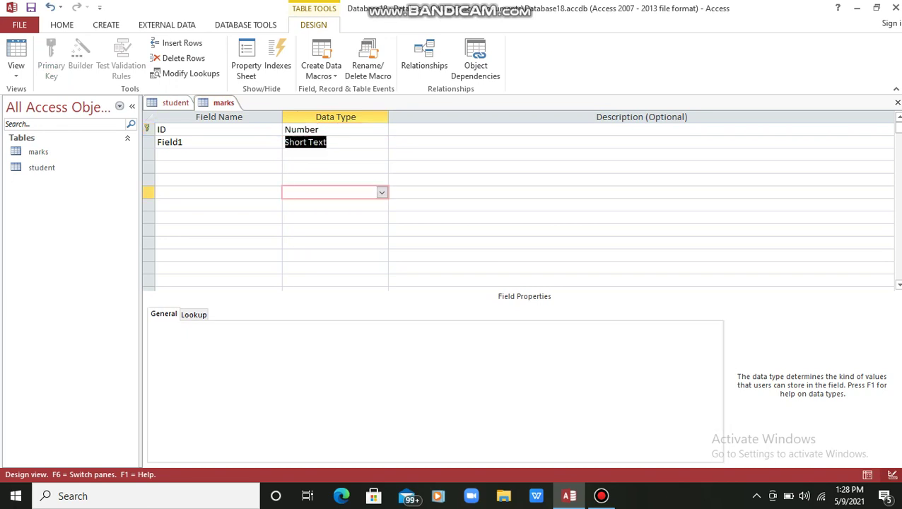
key(BackSpace)
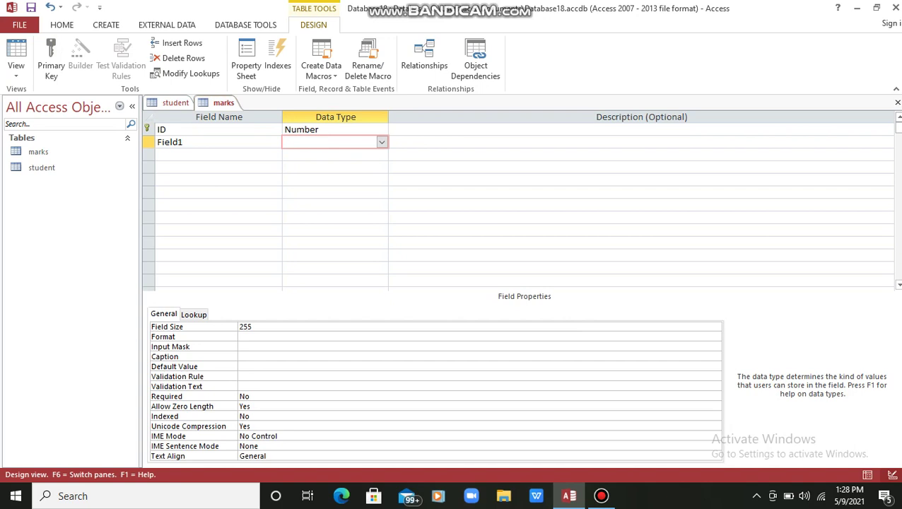
key(Left)
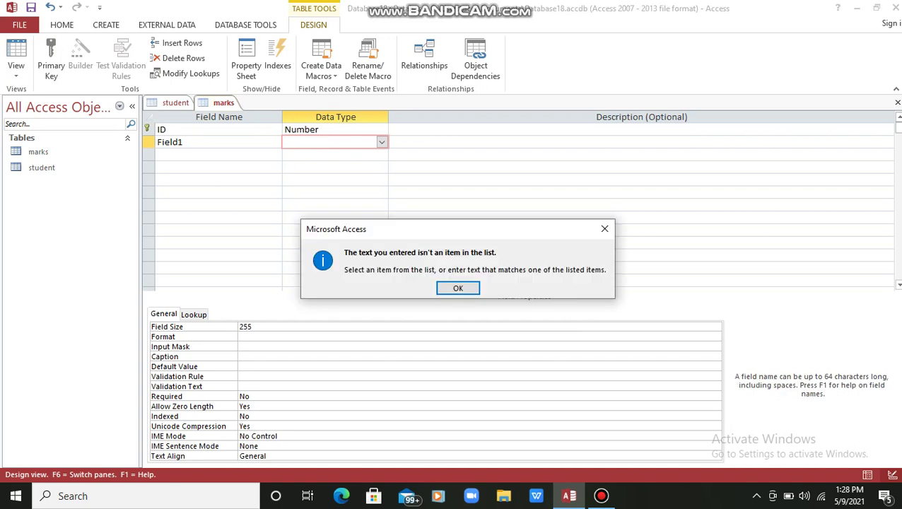
click(459, 288)
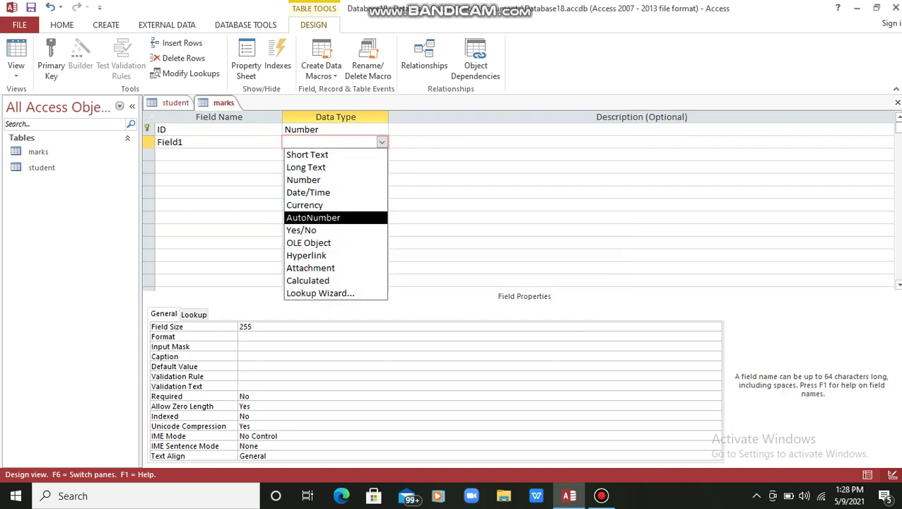
Choose Short Text again as the data type of Field1 in the marks table.
click(382, 142)
key(Return)
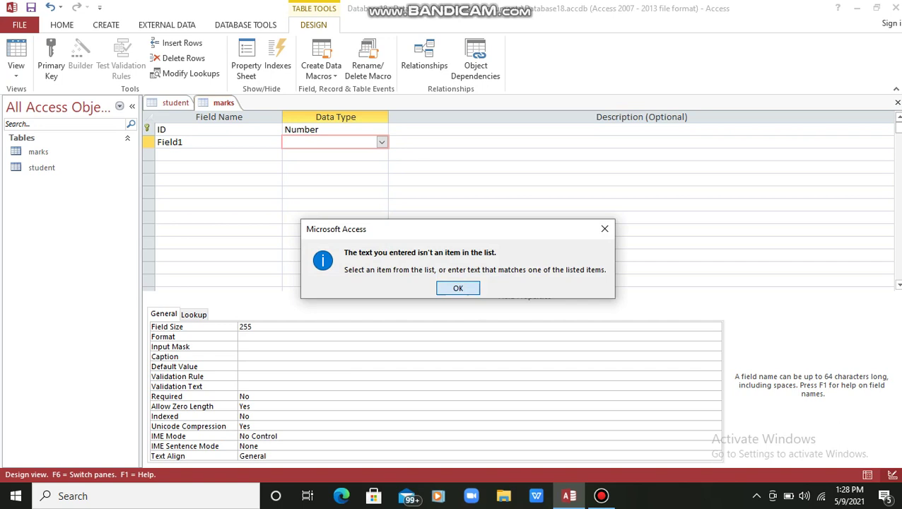
key(Return)
key(Escape)
key(Return)
key(Return)
key(Up)
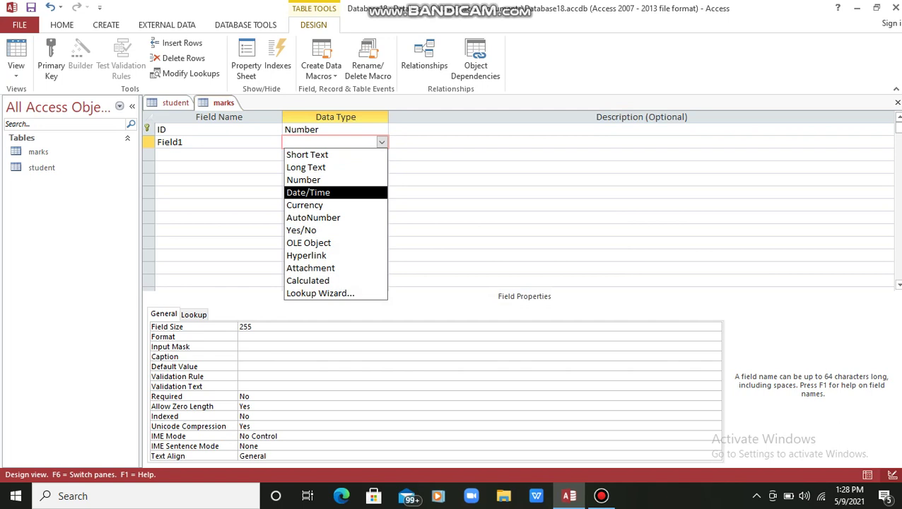
key(Escape)
key(Return)
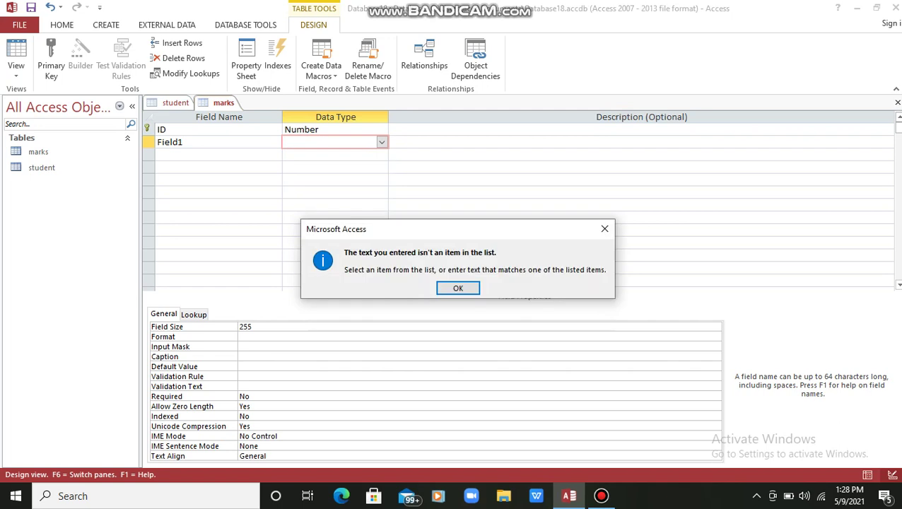
key(Return)
key(Down)
key(Down)
key(Up)
key(Up)
key(Up)
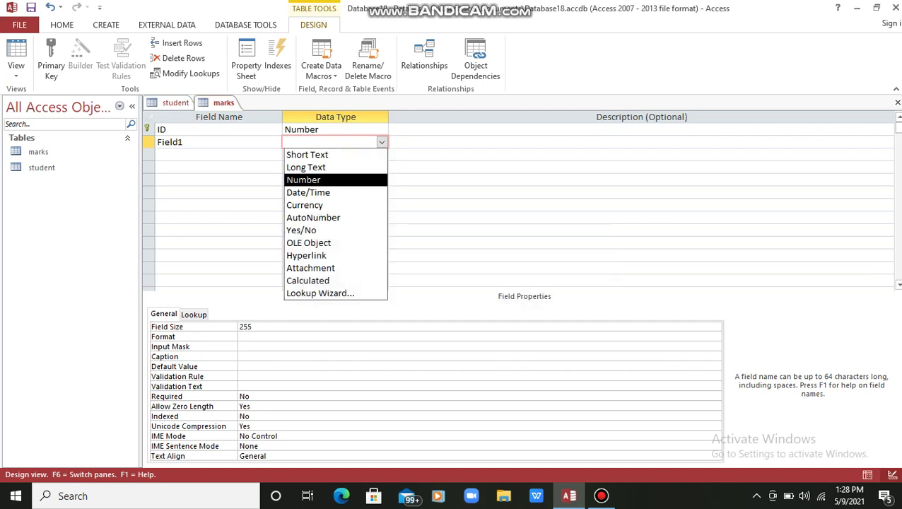
key(Up)
key(Up)
key(Return)
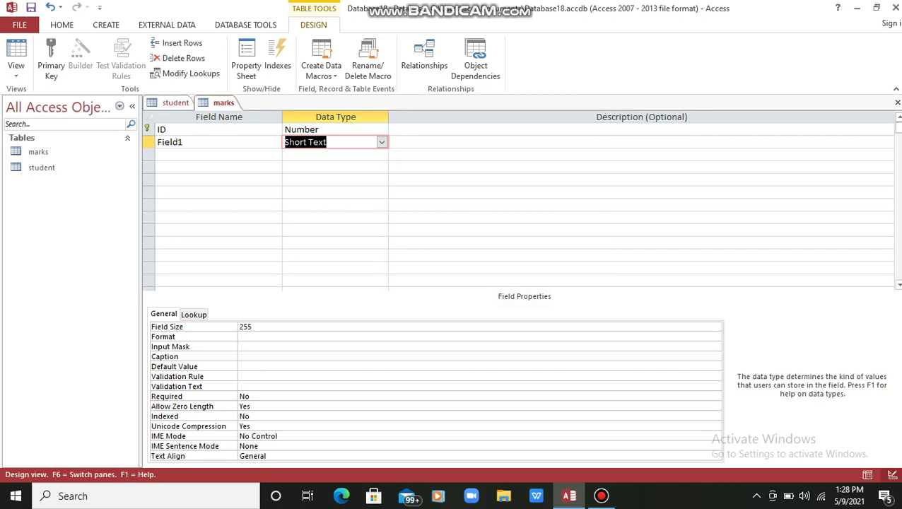
key(Left)
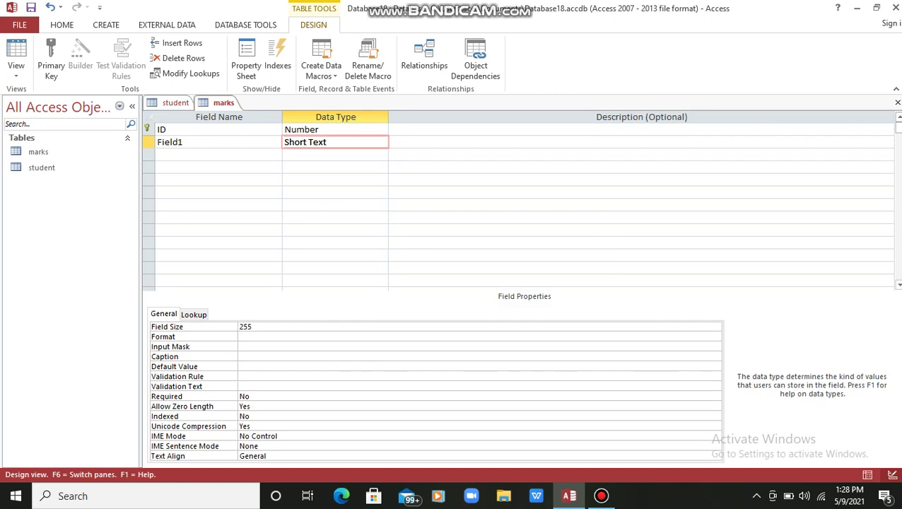
Remove the Field1 row from the marks table design.
click(148, 142)
right_click(145, 144)
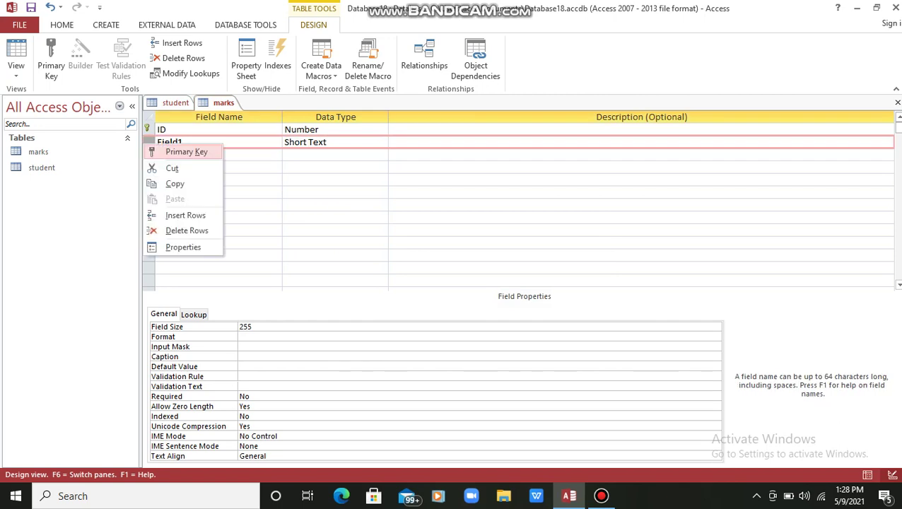
click(172, 167)
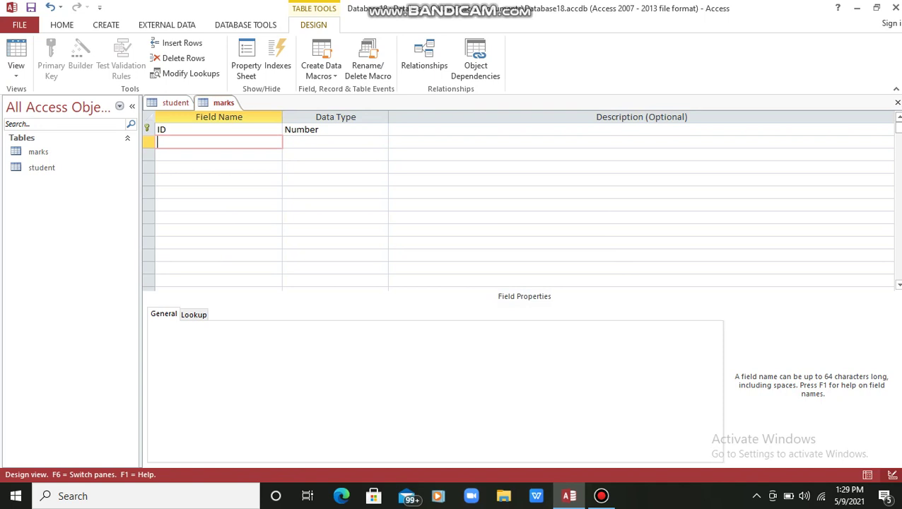
Add a field named smarks with the data type Number to the marks table.
text(smarks)
key(Tab)
key(alt+Down)
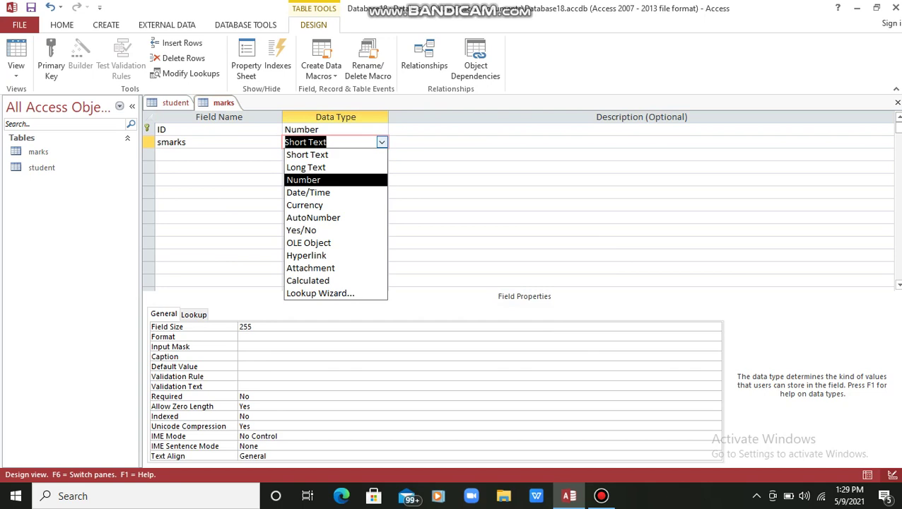
key(Return)
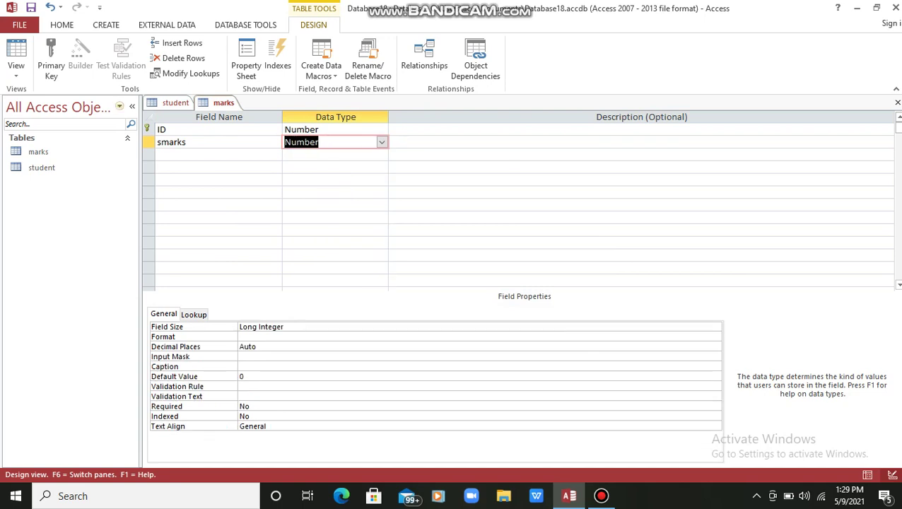
Save the marks table design and switch the table to Datasheet View.
click(15, 70)
click(62, 96)
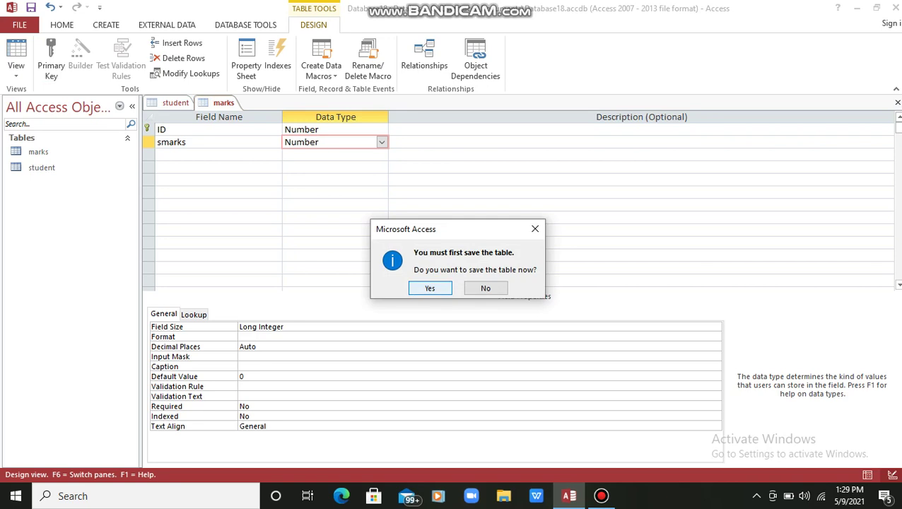
key(Return)
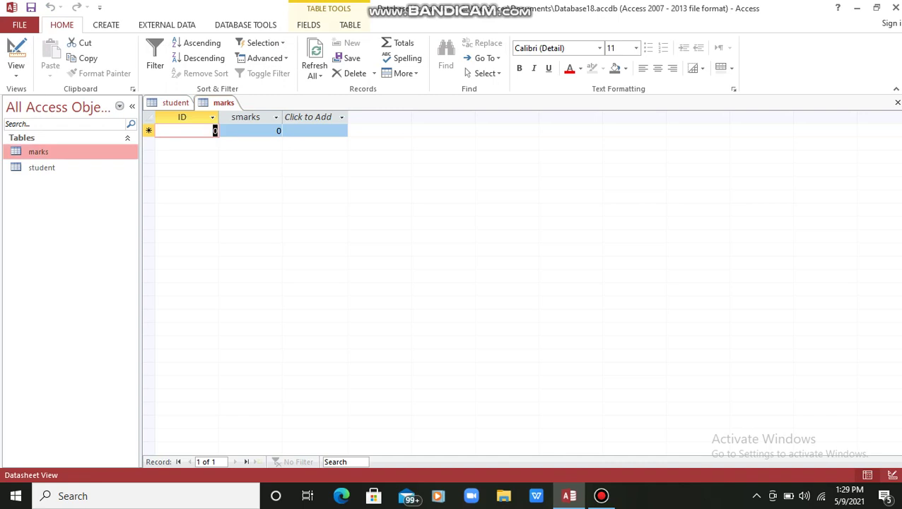
Enter the first record in the marks table with ID 1 and smarks 99.
double_click(41, 168)
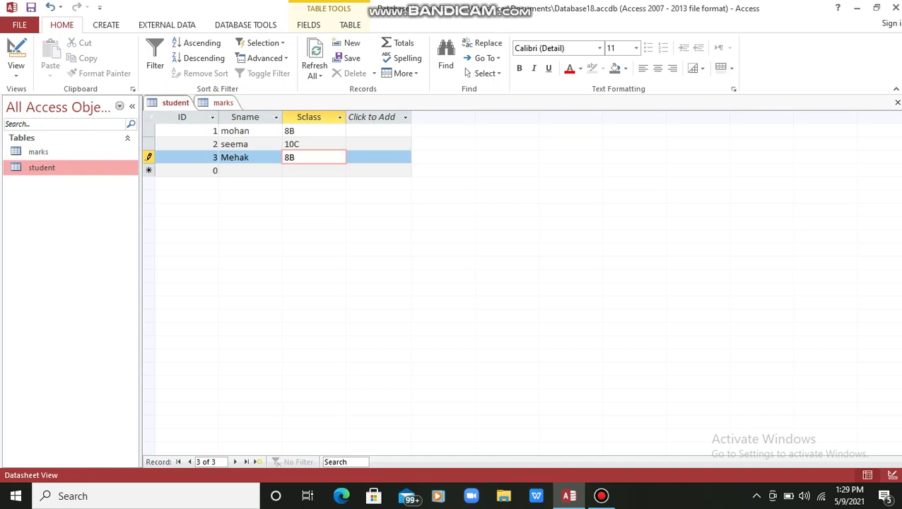
double_click(38, 152)
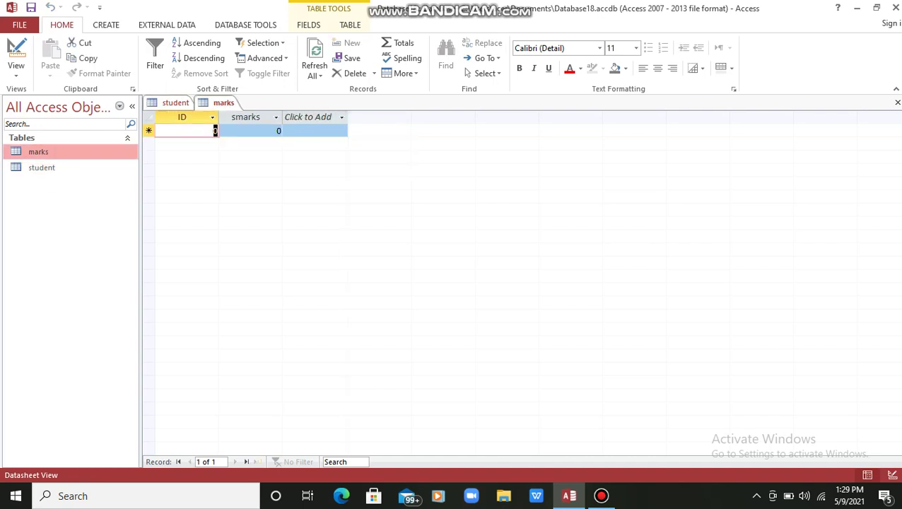
text(199)
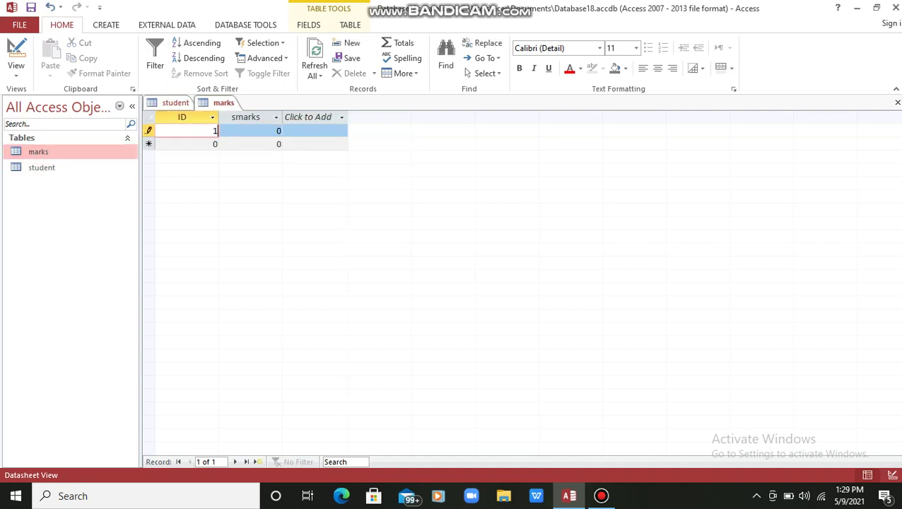
key(BackSpace)
key(BackSpace)
key(Tab)
text(99)
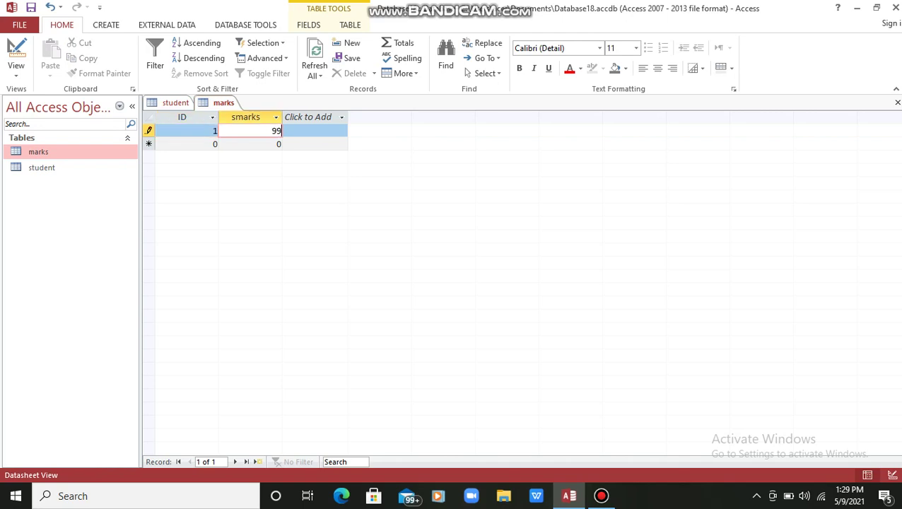
key(Tab)
Enter the second record in the marks table with ID 2 and smarks 100.
text(2)
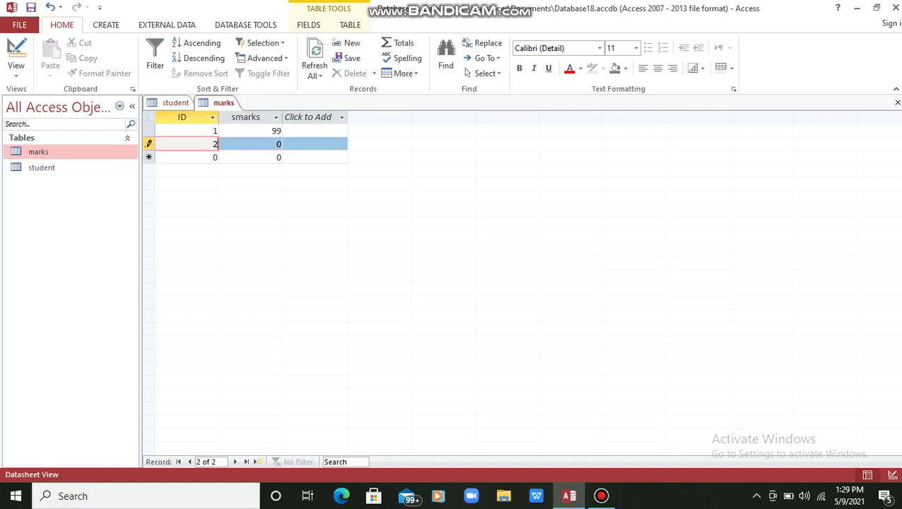
key(Down)
key(Up)
key(Tab)
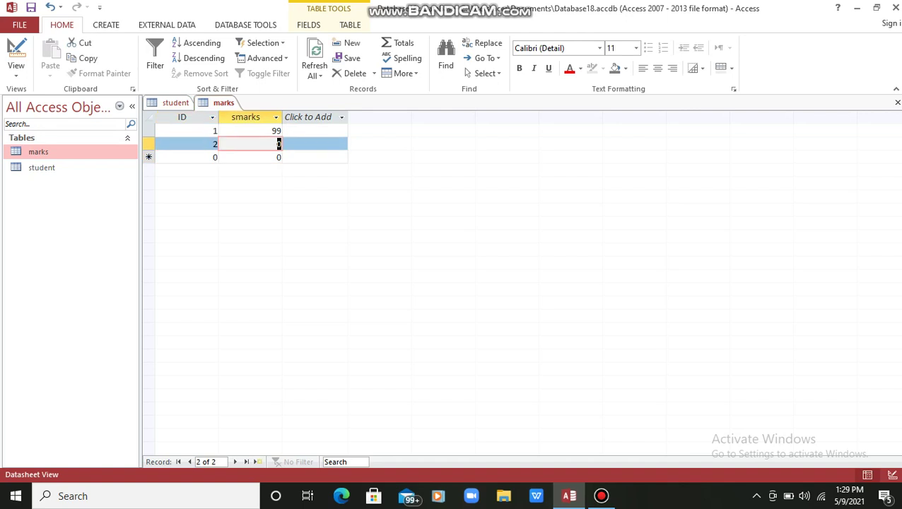
text(100)
key(Tab)
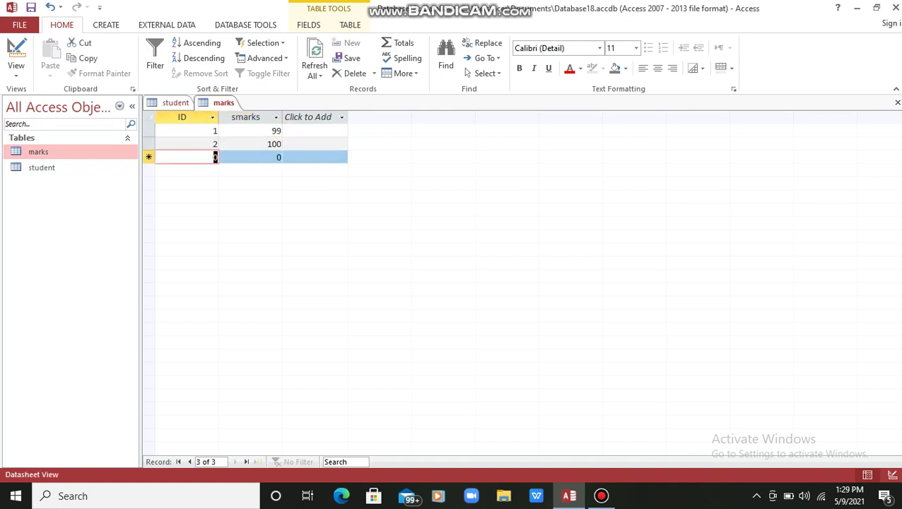
Enter the third record in the marks table with ID 3 and smarks 78.
text(3)
key(Tab)
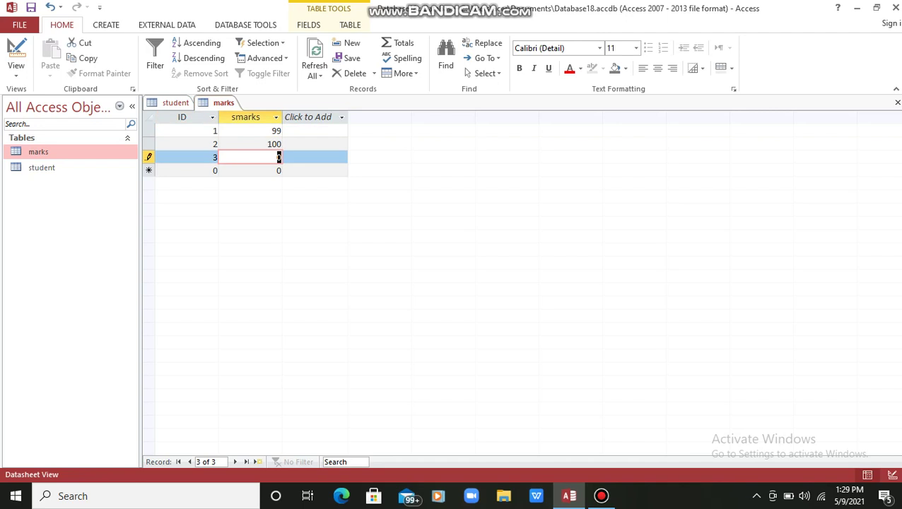
text(78)
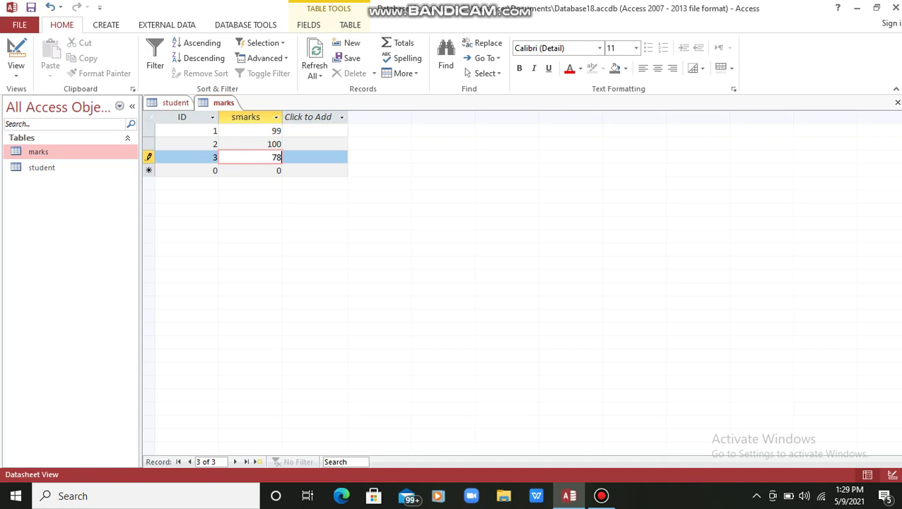
double_click(42, 168)
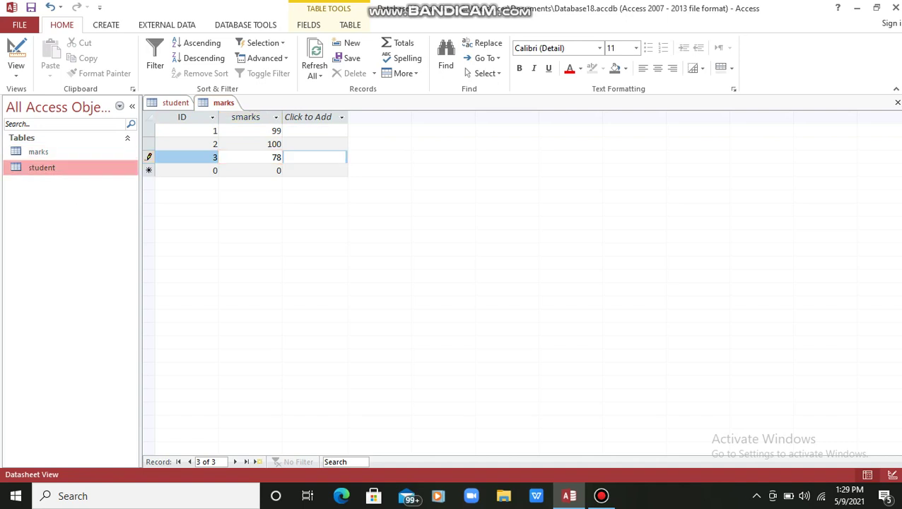
key(ctrl+F6)
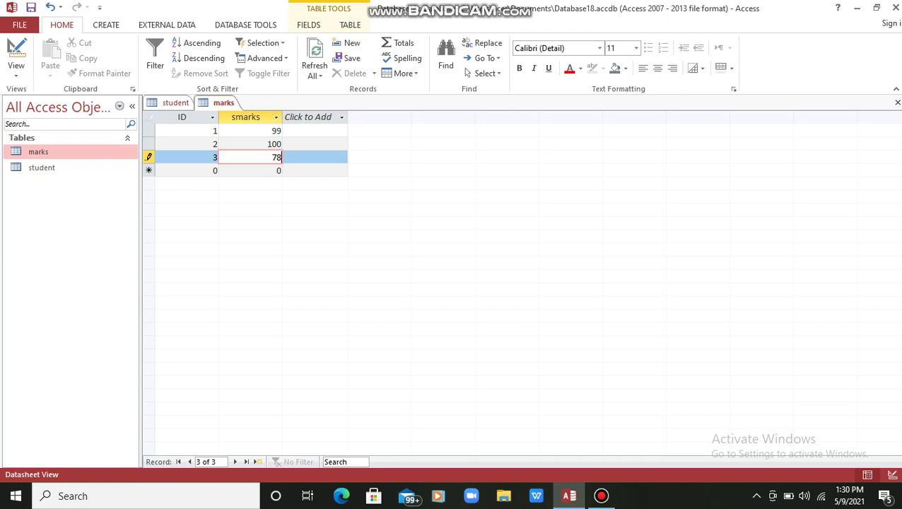
click(245, 25)
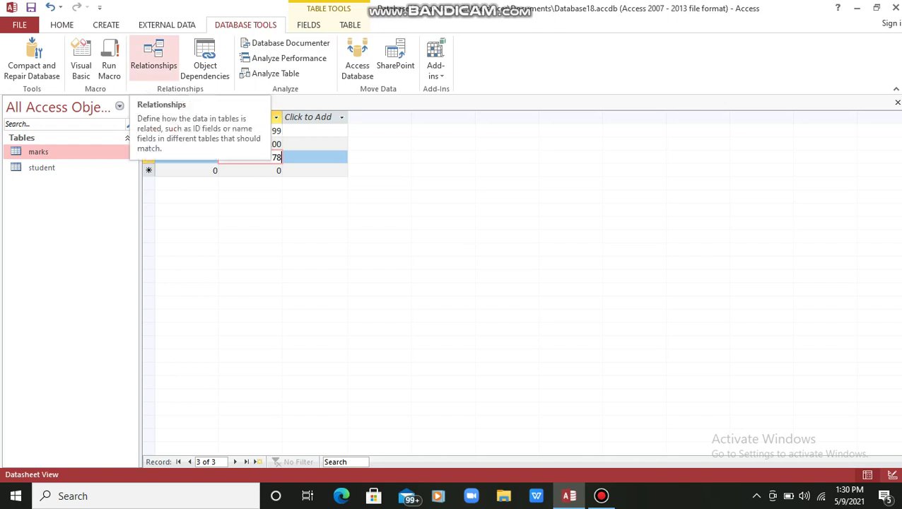
click(154, 57)
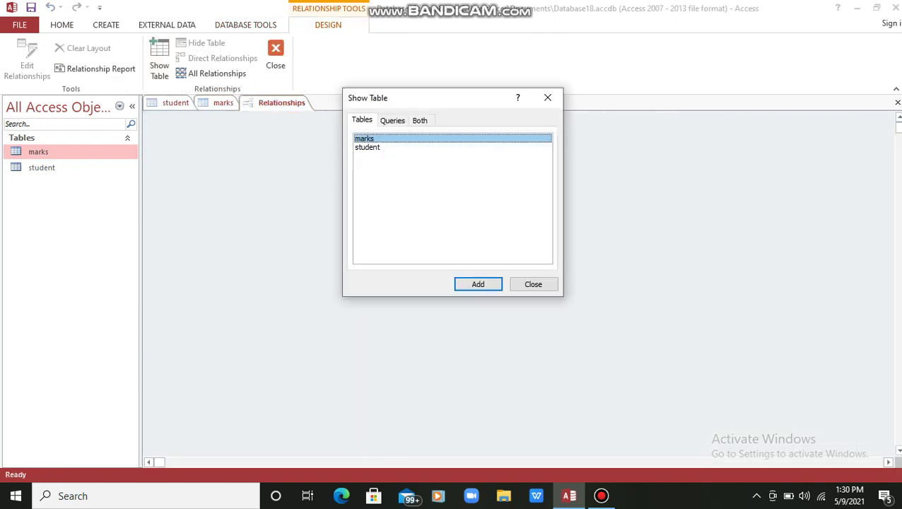
click(547, 97)
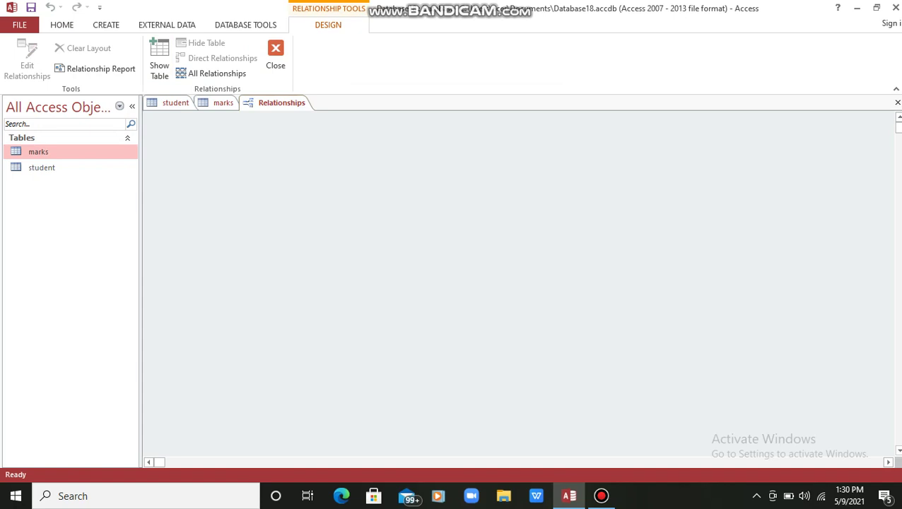
click(282, 103)
right_click(262, 103)
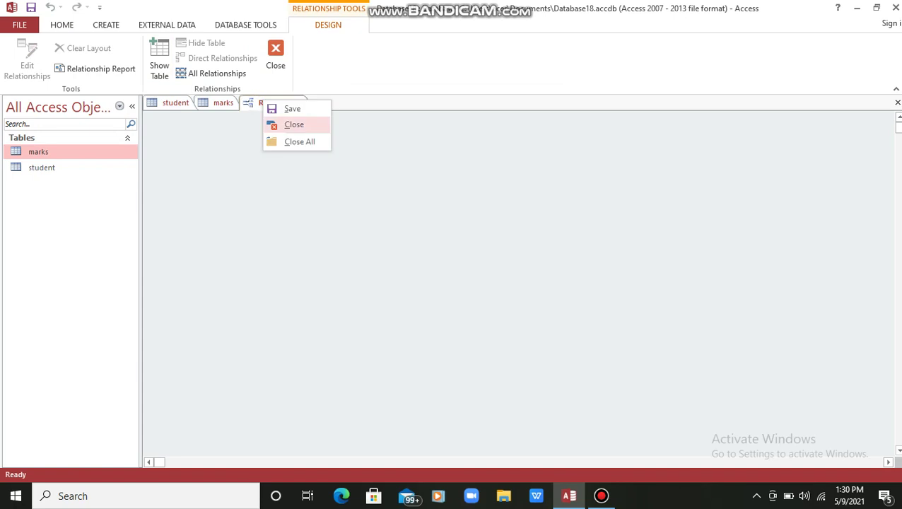
click(294, 125)
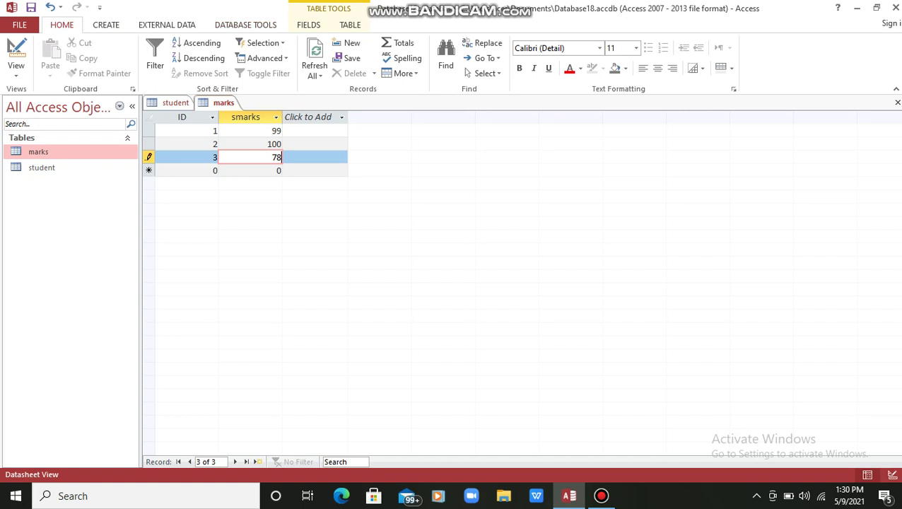
Open the database relationships and add the marks and student tables to the layout.
click(246, 25)
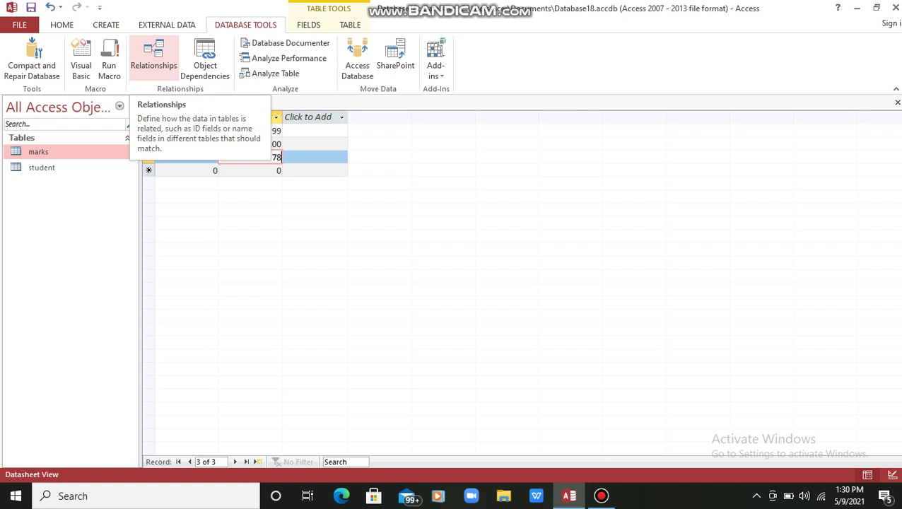
click(153, 58)
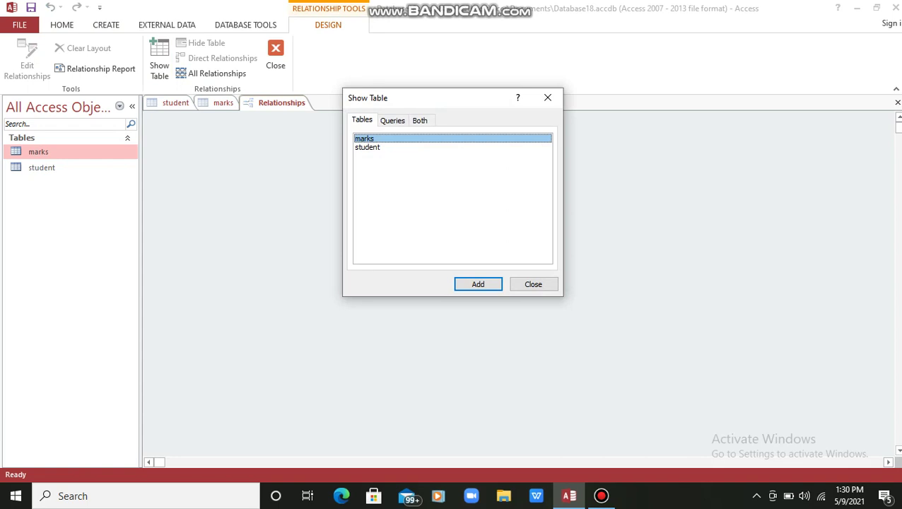
click(478, 284)
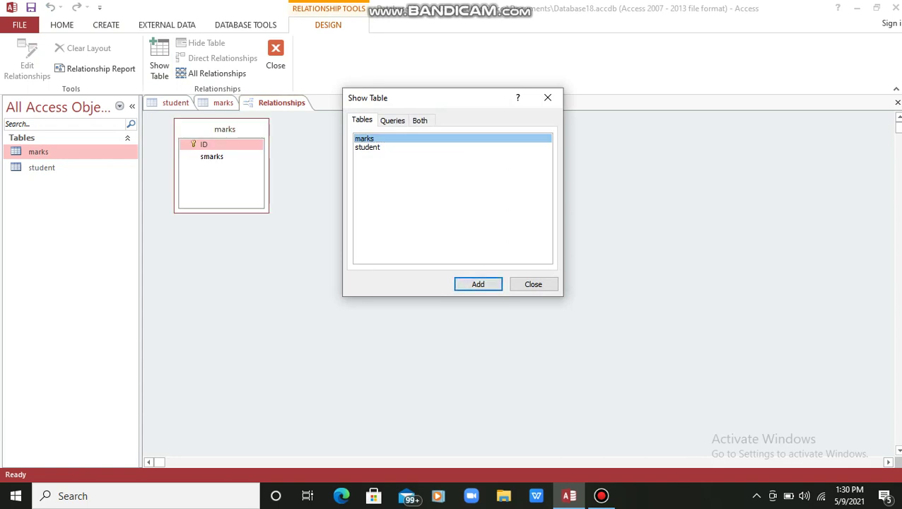
click(367, 147)
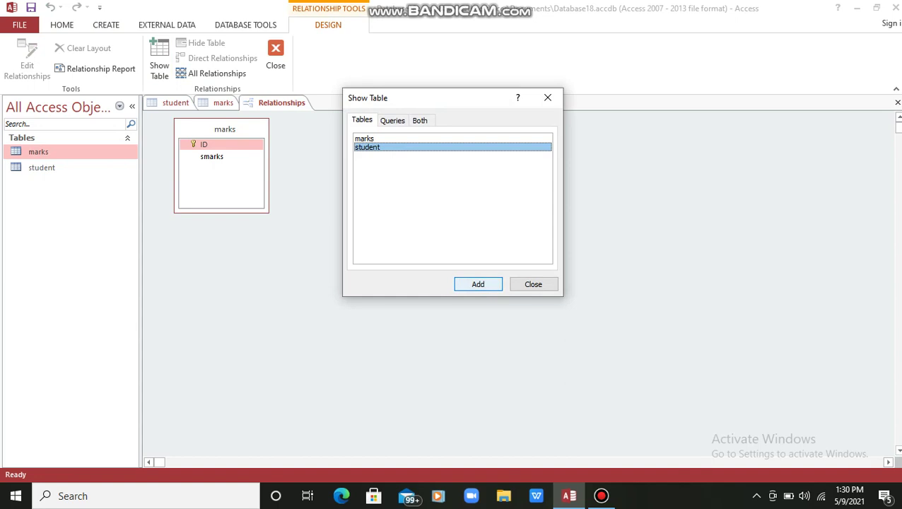
click(478, 283)
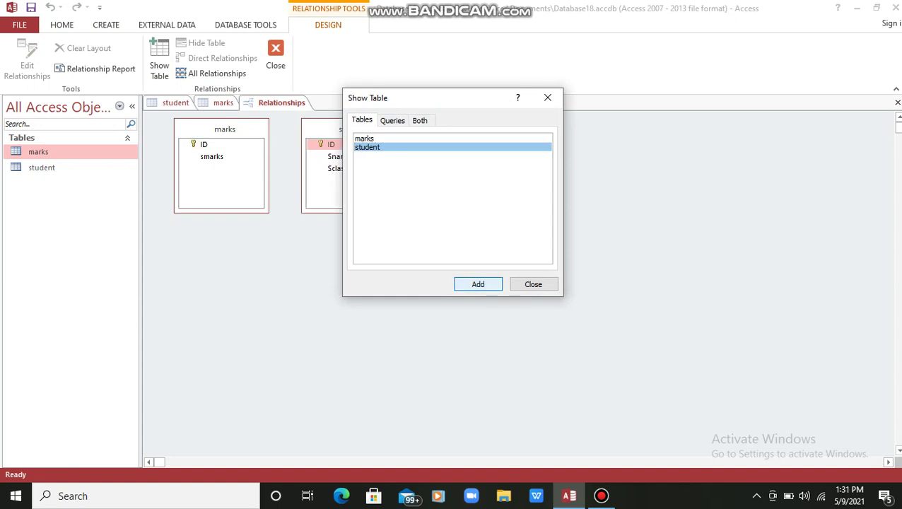
click(534, 284)
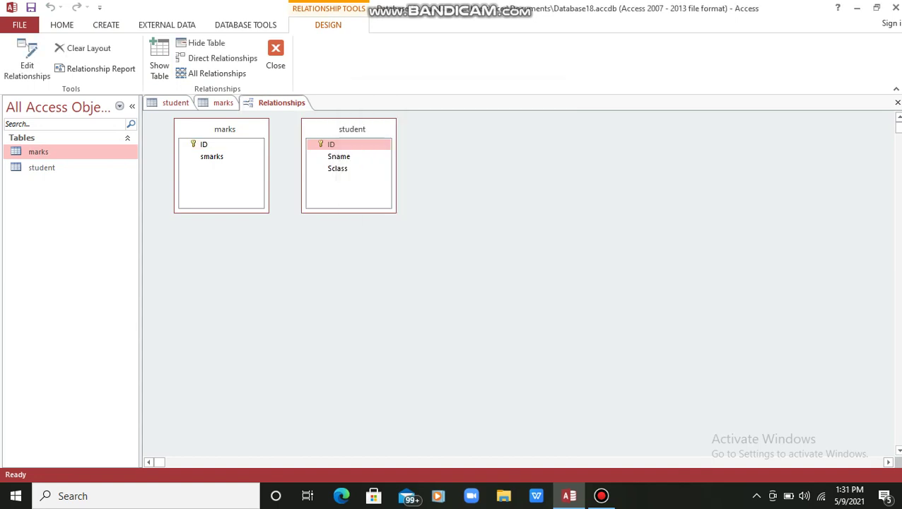
Move the student table farther from marks and create a relationship from student's ID field to the ID field of marks.
drag(352, 129, 538, 128)
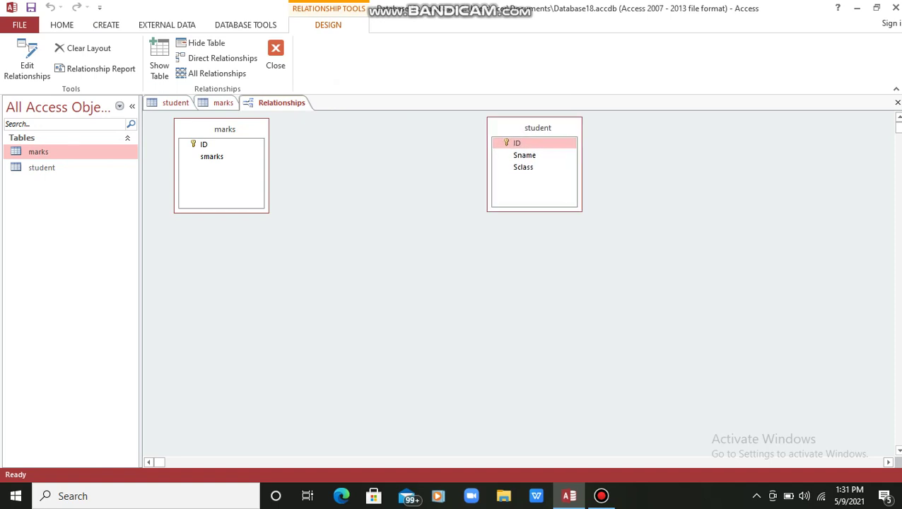
click(518, 143)
drag(517, 143, 203, 144)
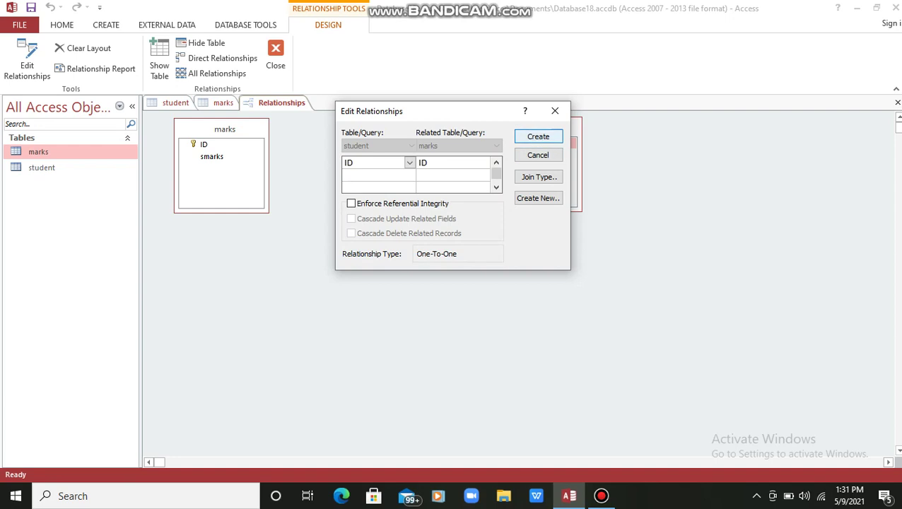
key(Return)
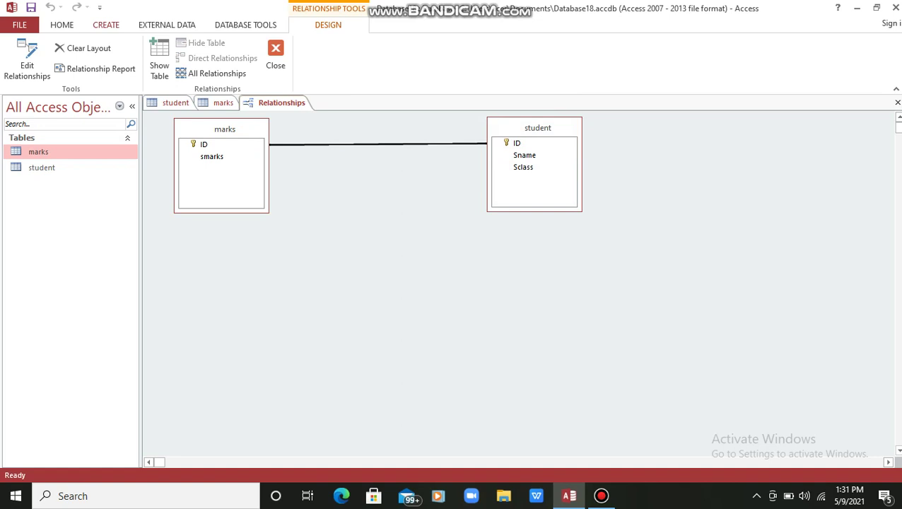
Create a new query in design view and add the marks and student tables to it.
click(106, 25)
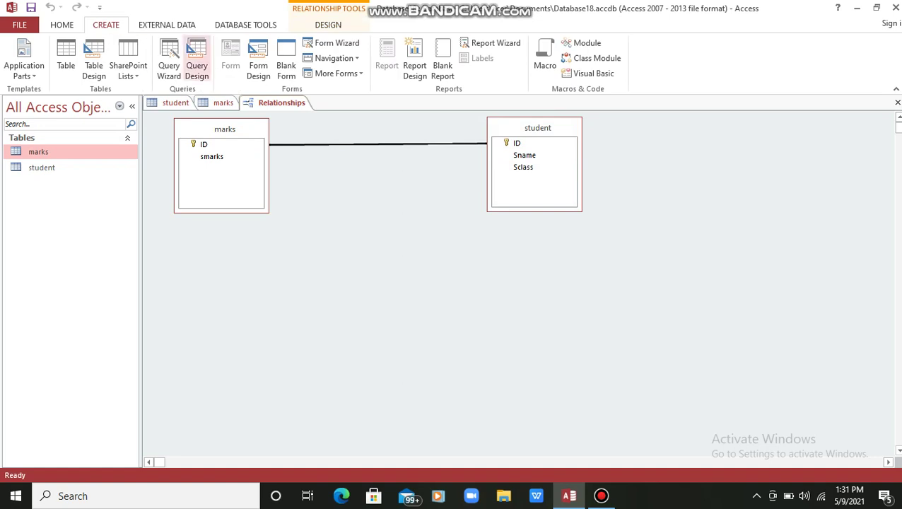
click(196, 65)
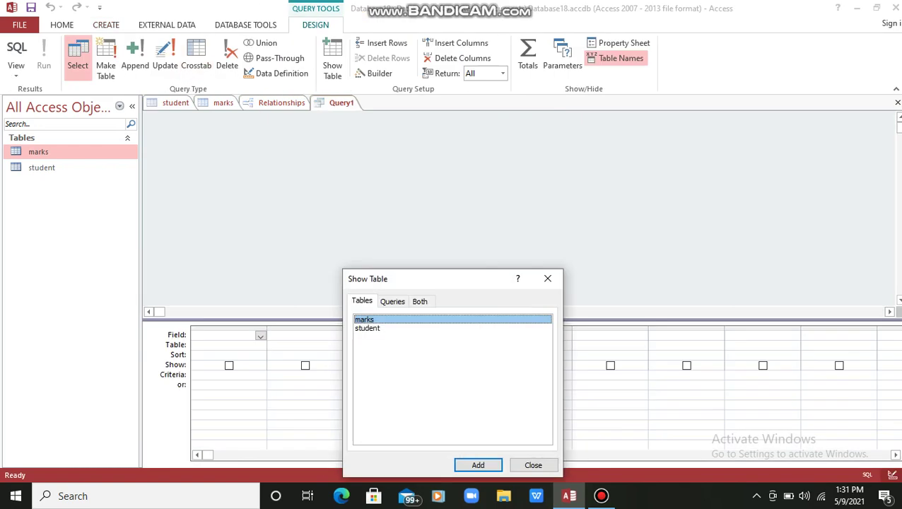
drag(478, 280, 520, 140)
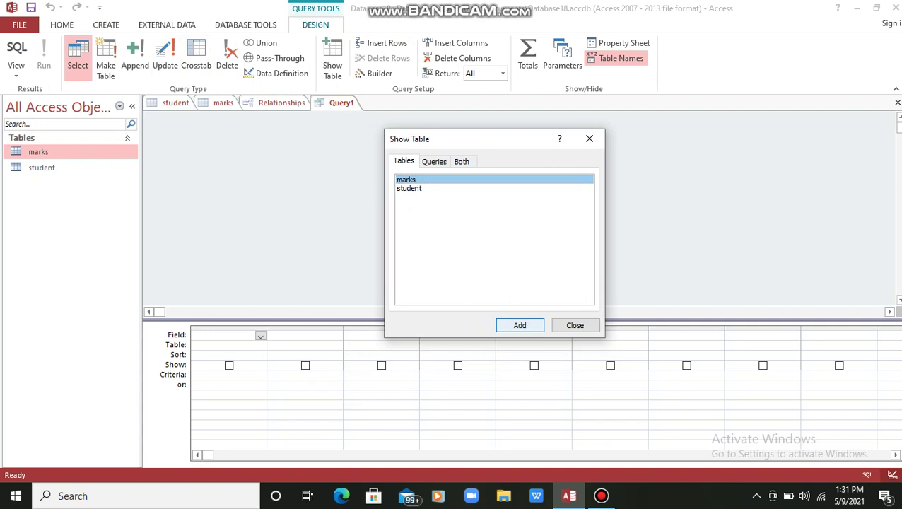
click(520, 325)
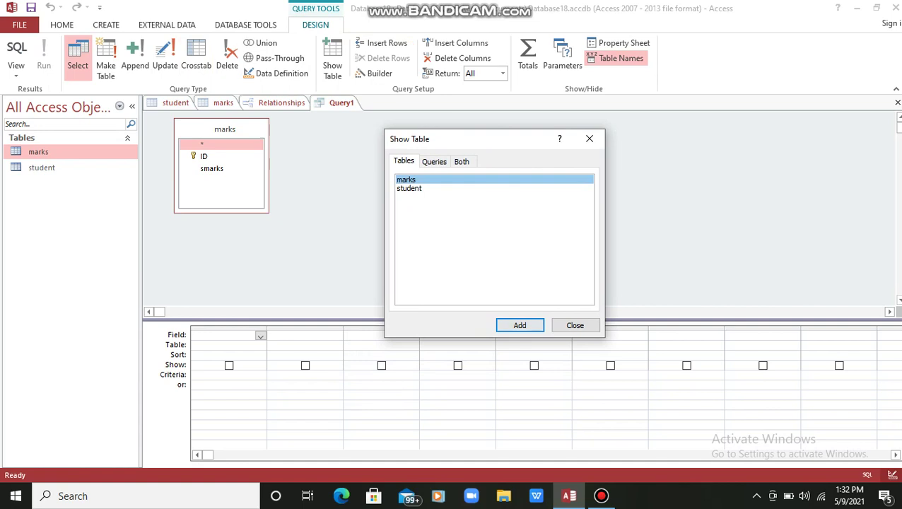
click(409, 189)
click(519, 325)
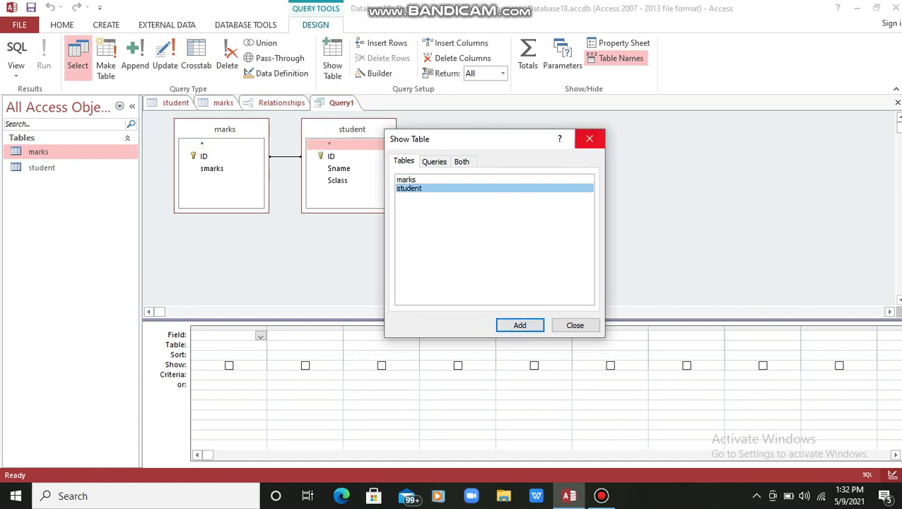
click(589, 138)
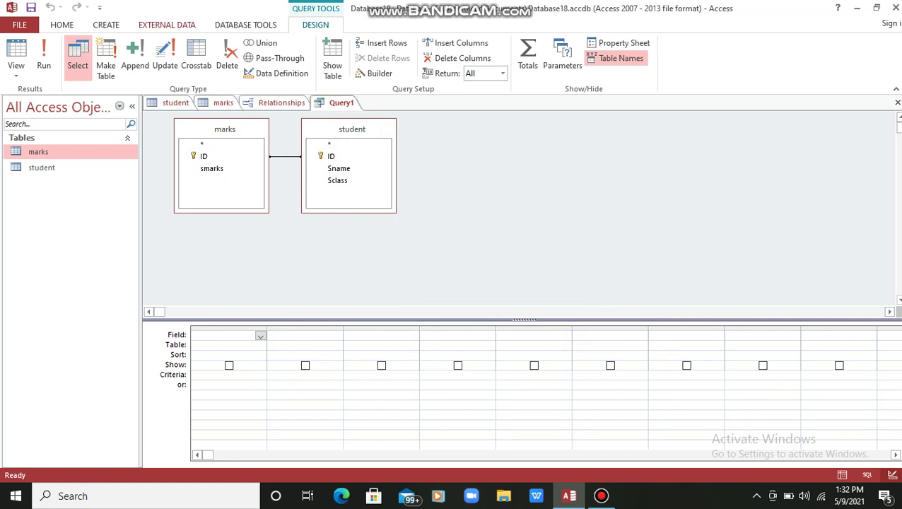
click(106, 25)
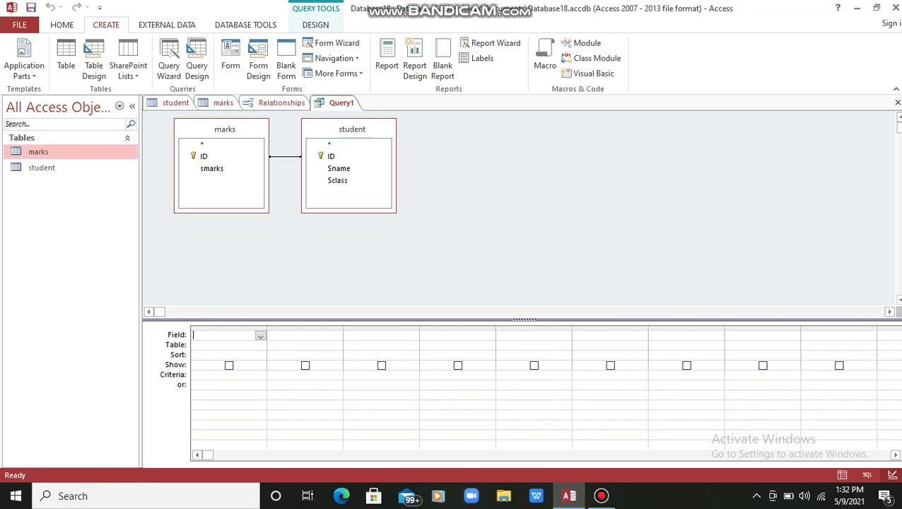
click(260, 336)
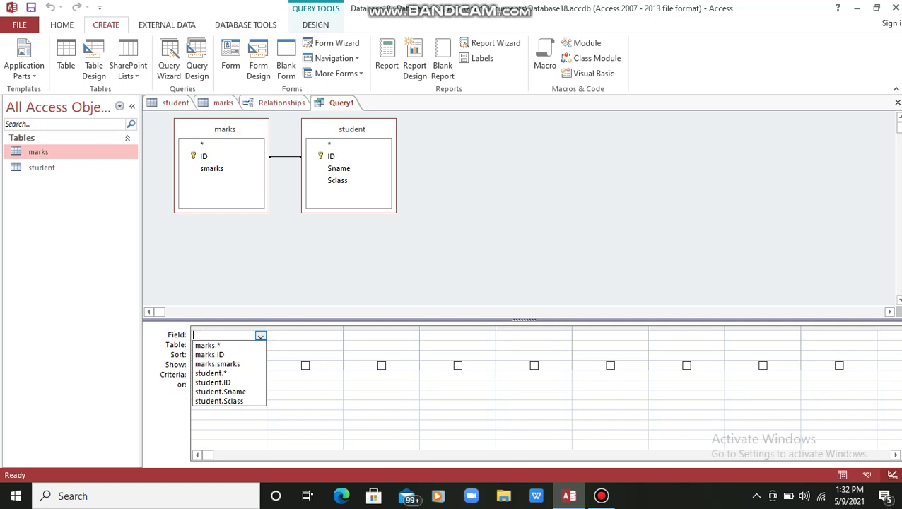
click(261, 336)
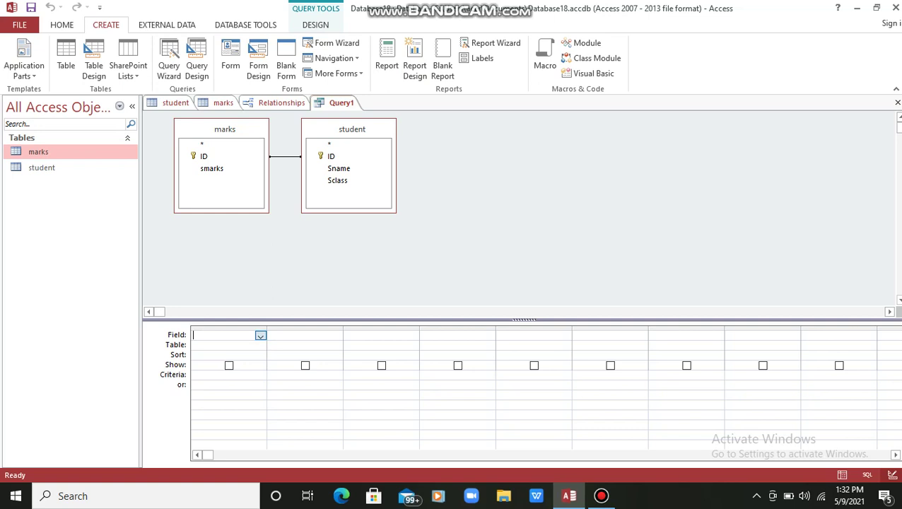
click(260, 336)
key(Down)
key(Down)
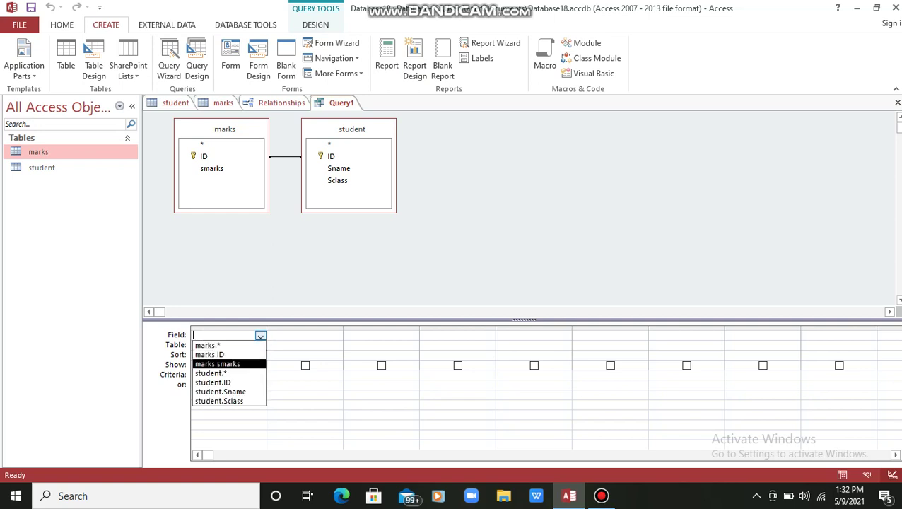
key(Up)
key(Up)
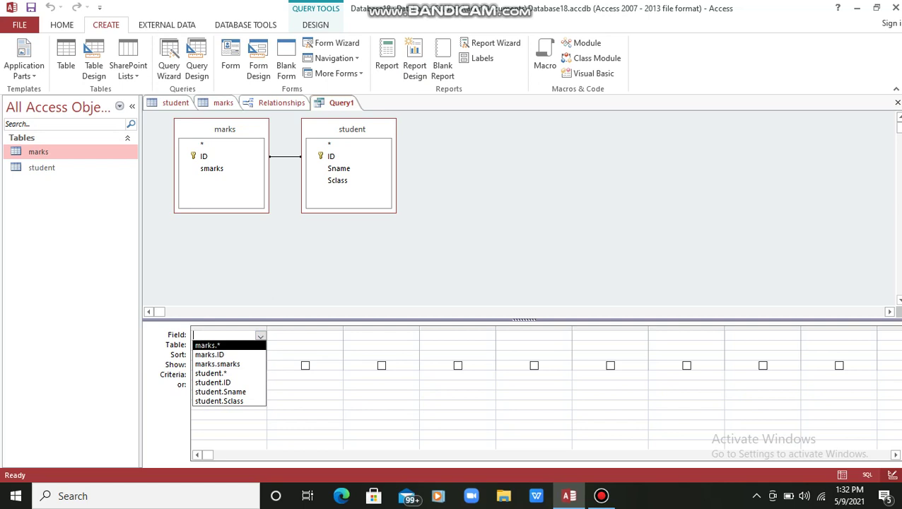
click(305, 328)
click(305, 328)
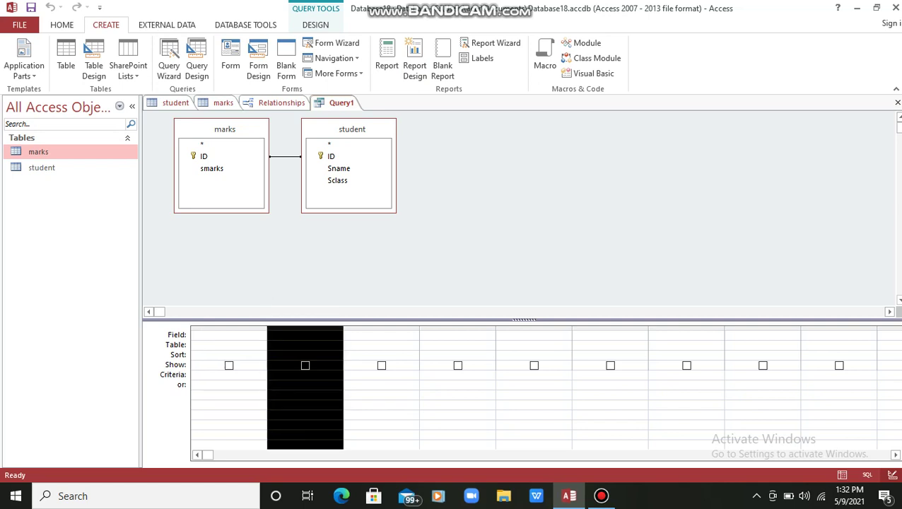
Set the first query column to all fields of the marks table, marks.*.
click(233, 335)
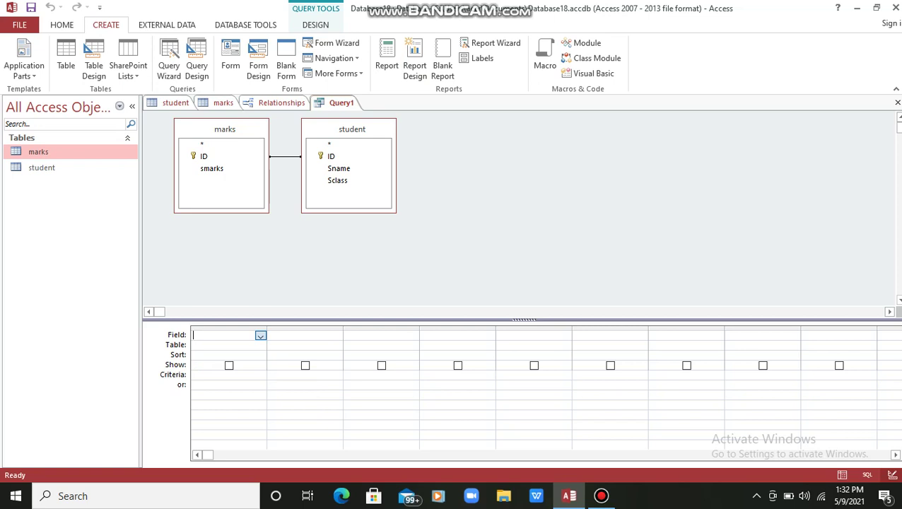
click(261, 336)
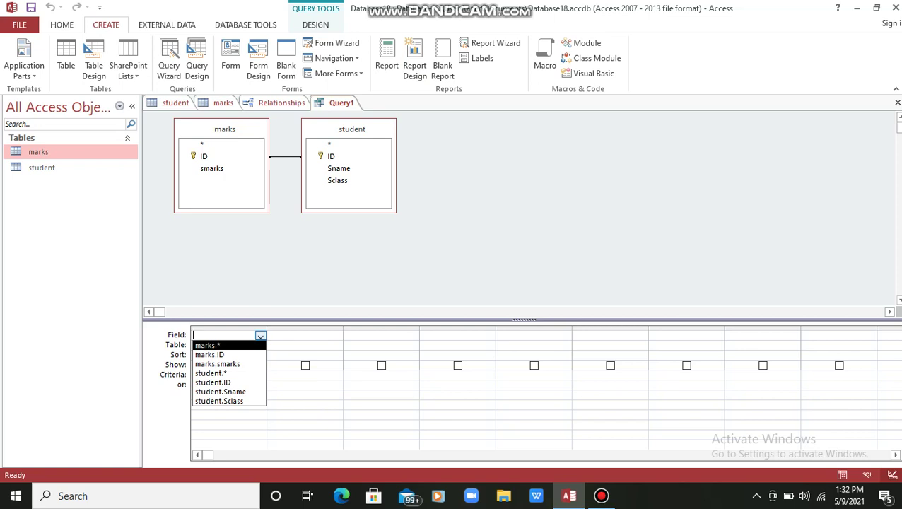
key(Return)
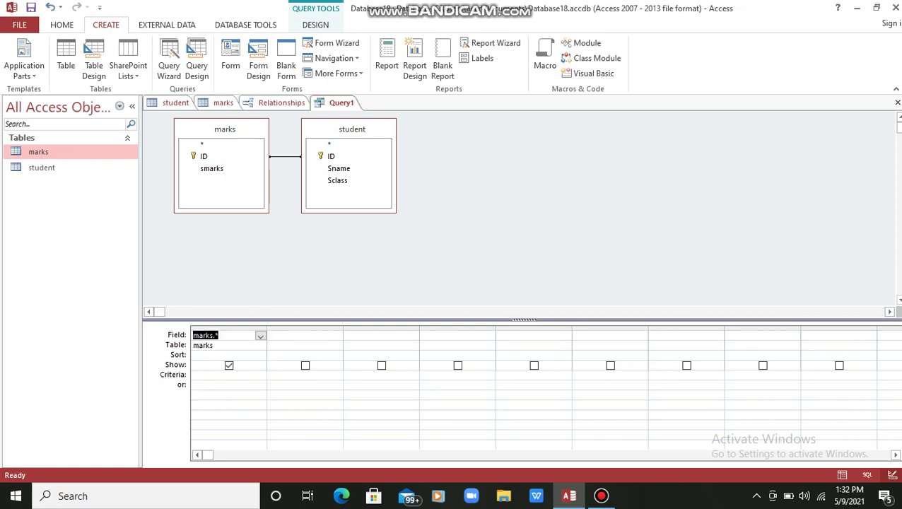
Set the second query column to the Sname field of the student table.
key(Tab)
key(alt+Down)
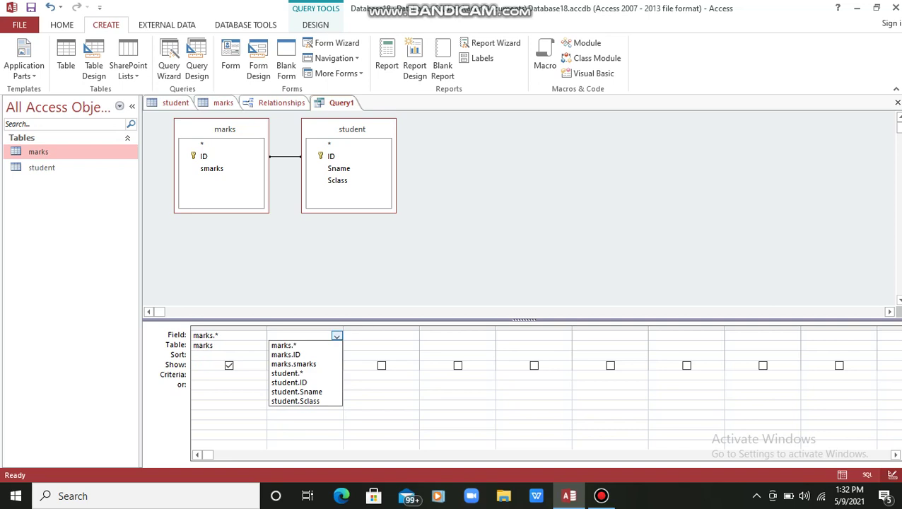
key(Down)
key(Down)
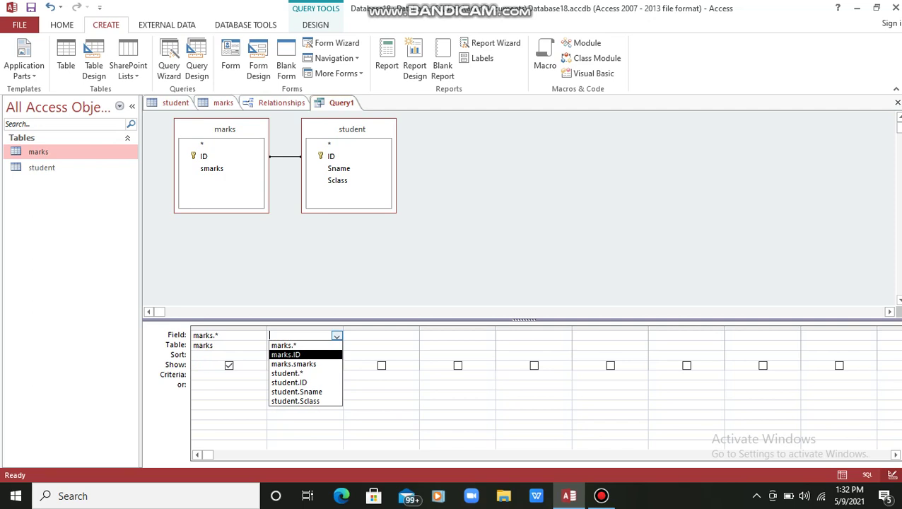
key(Down)
key(Down)
key(Down)
key(Down)
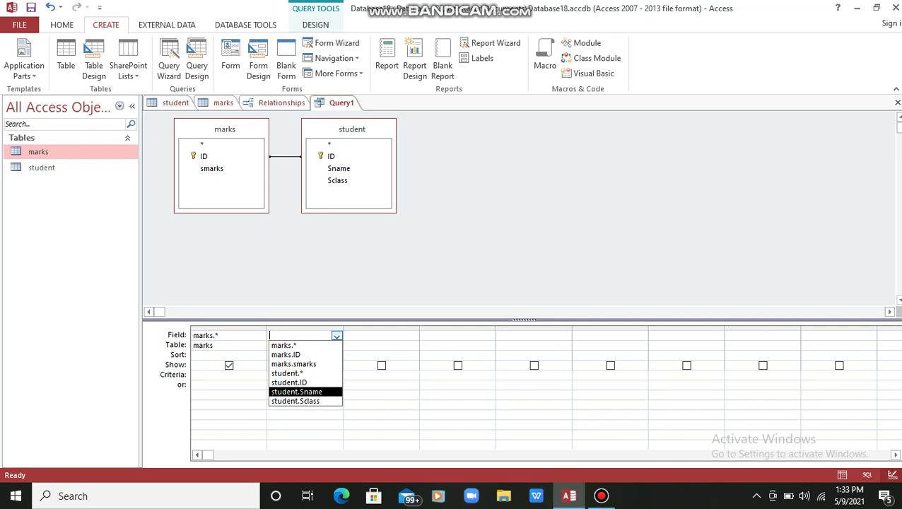
key(Return)
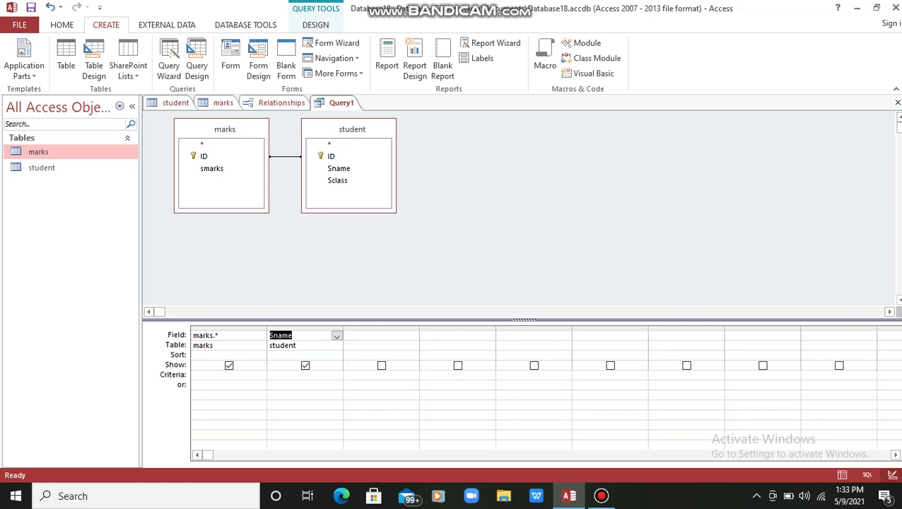
Keep marks.* in the first query column, view the query's results and return to the design.
click(261, 336)
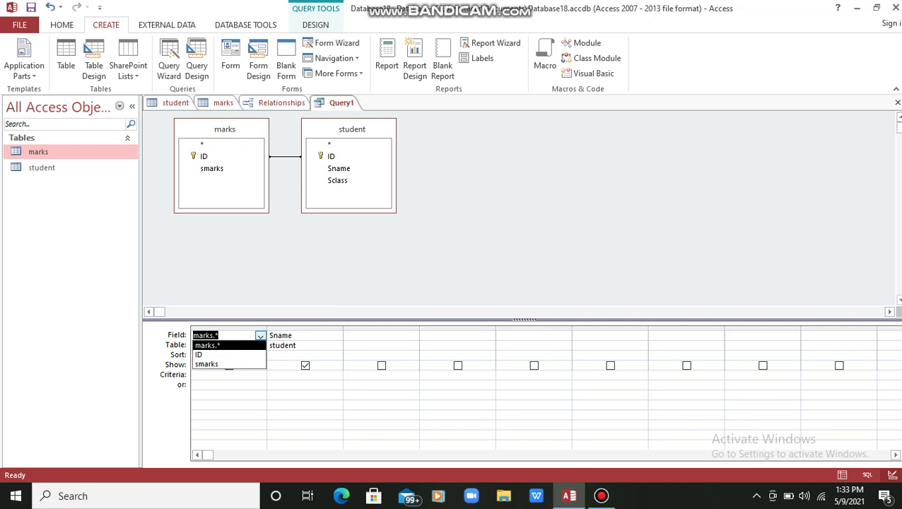
key(Return)
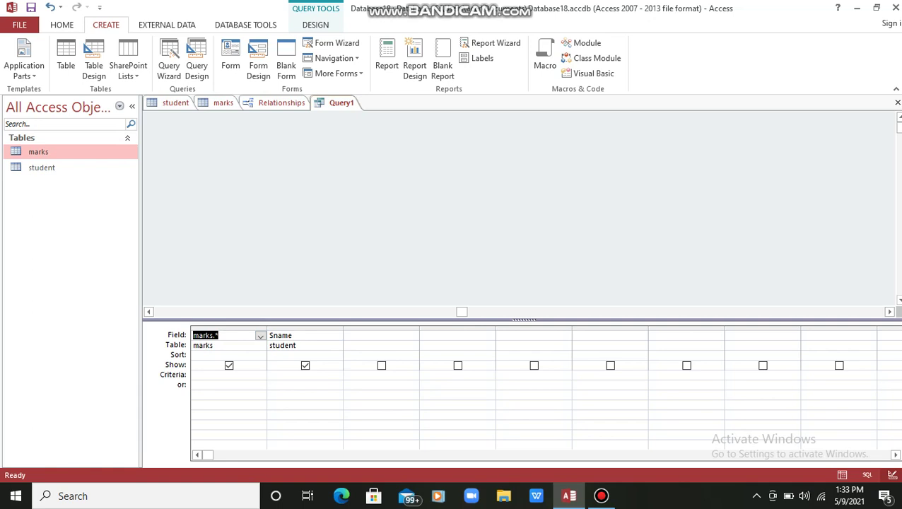
click(842, 475)
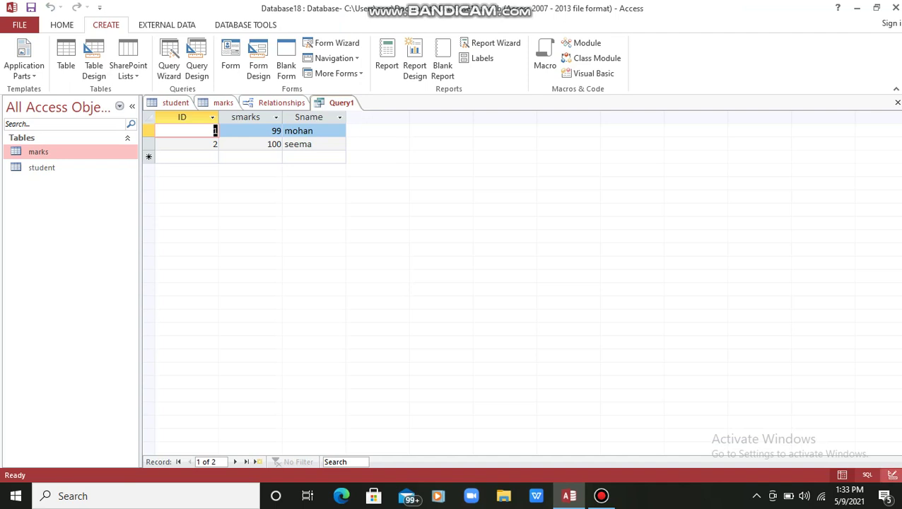
click(893, 475)
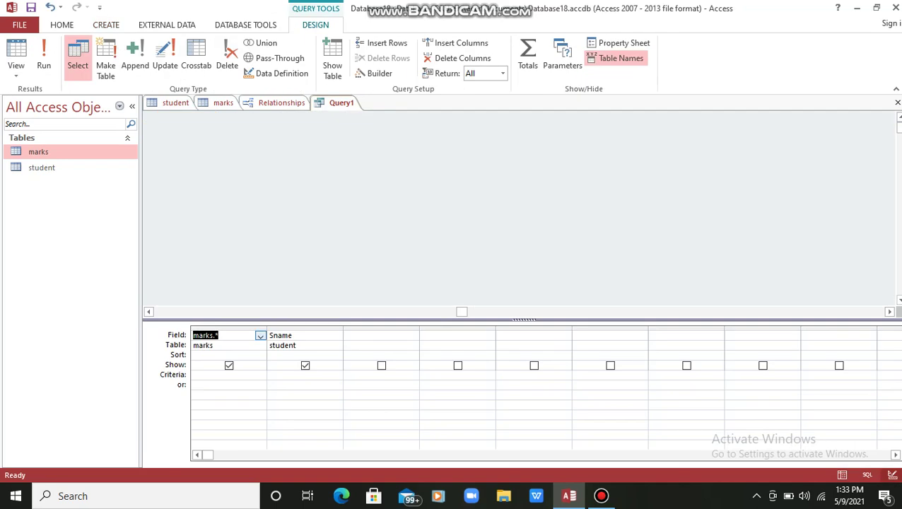
Change the first query column to smarks with the criterion >95 and show the query's results.
click(261, 336)
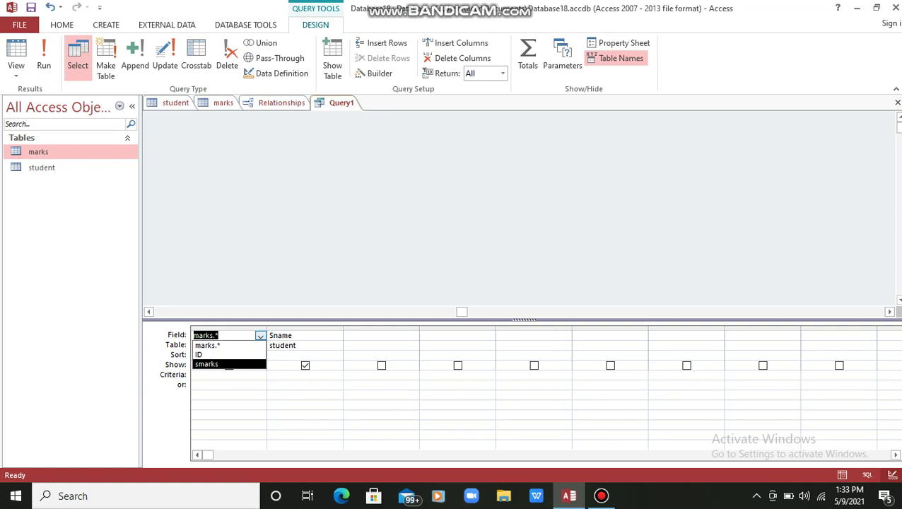
key(Return)
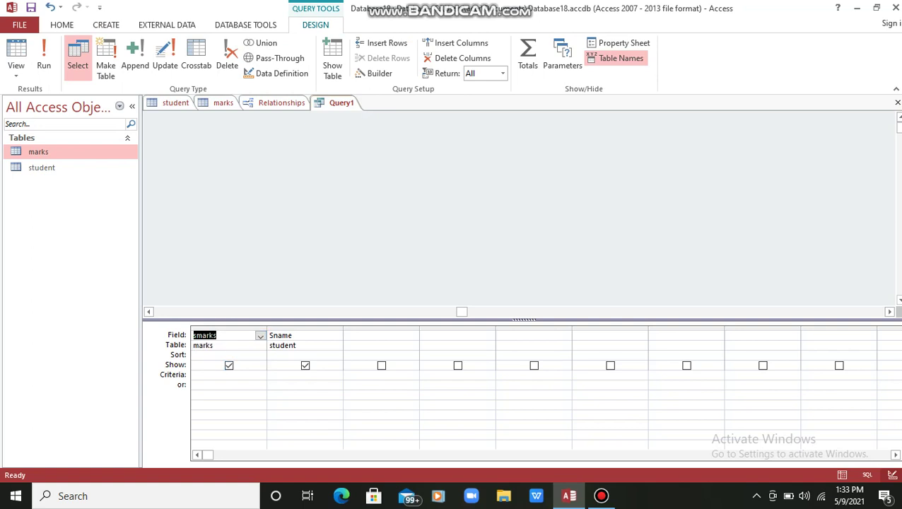
click(228, 375)
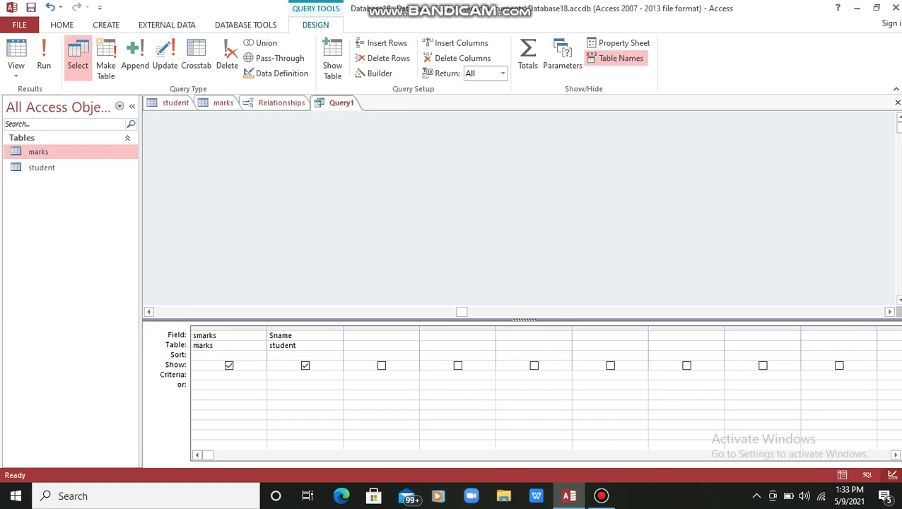
text(>95)
click(843, 476)
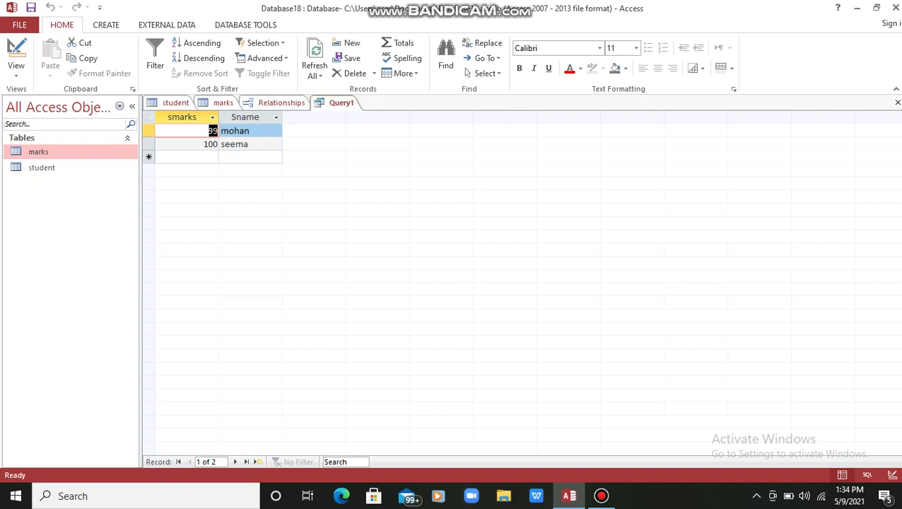
Compare the query's results with the student and marks tables, and check the smarks criterion in the query design.
click(175, 103)
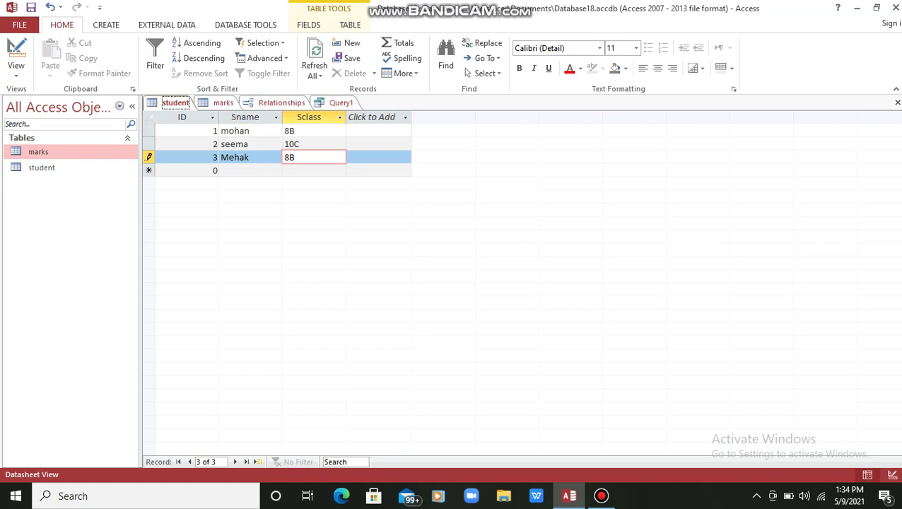
click(225, 102)
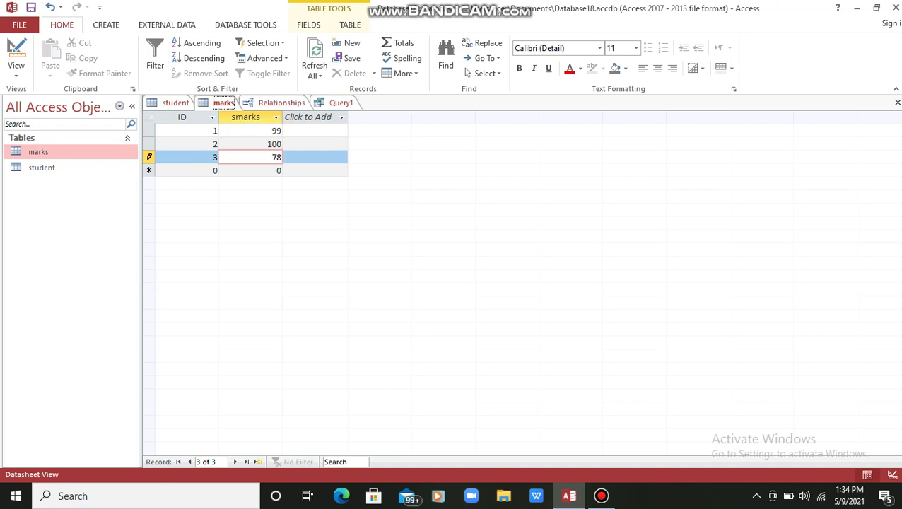
click(341, 103)
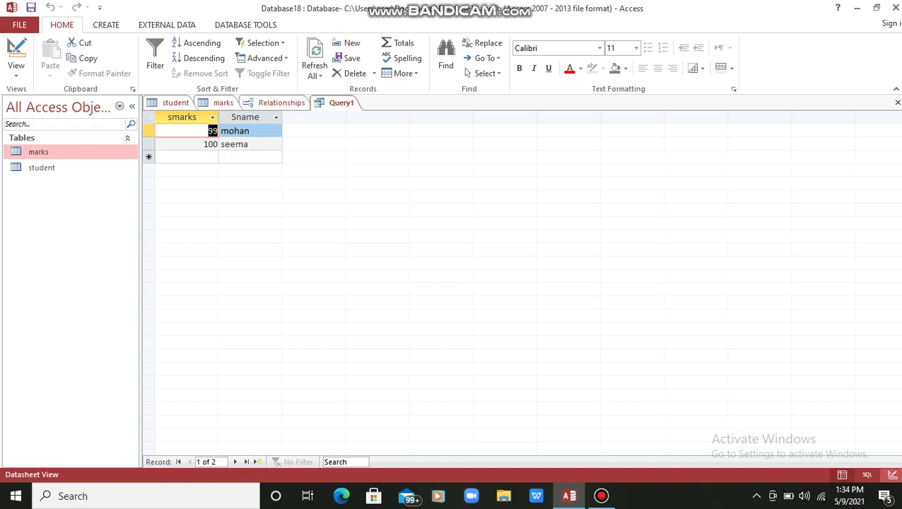
click(892, 475)
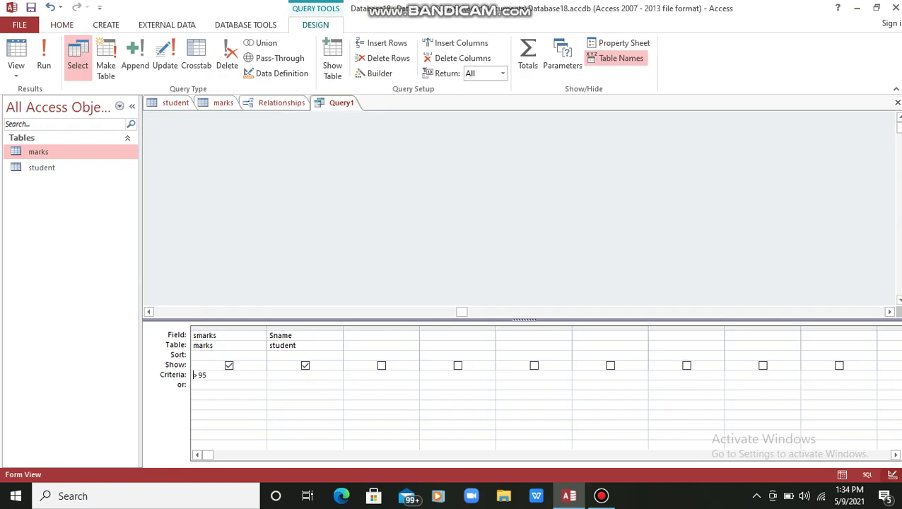
drag(208, 375, 194, 375)
Start a new record below the existing rows of the student table, giving it the duplicate ID 1.
click(175, 103)
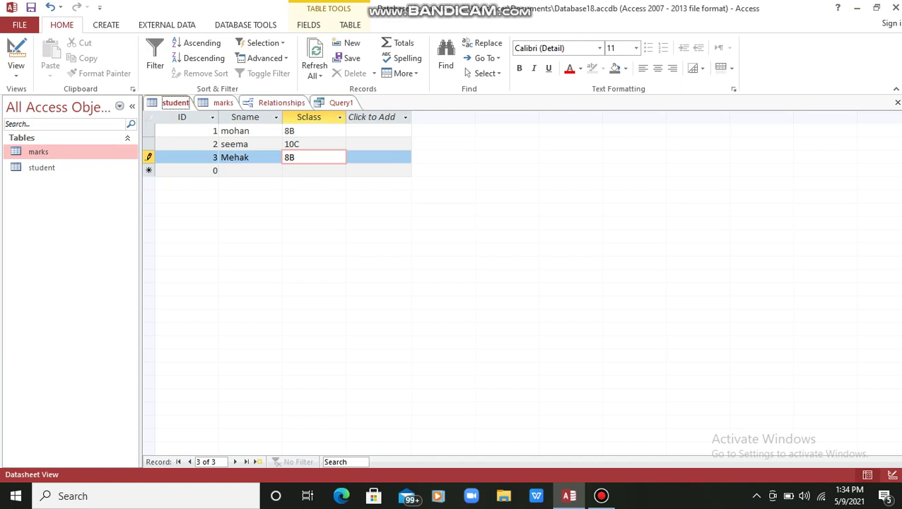
key(Tab)
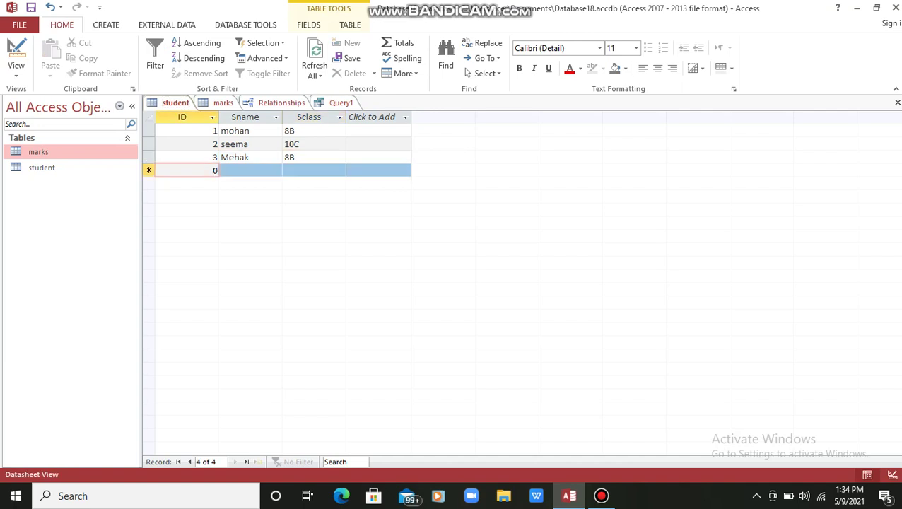
text(10)
key(Tab)
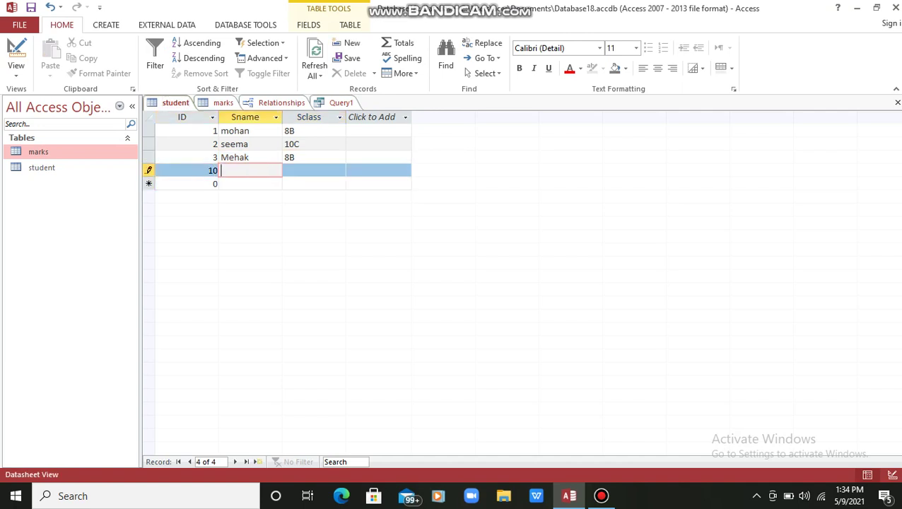
click(213, 170)
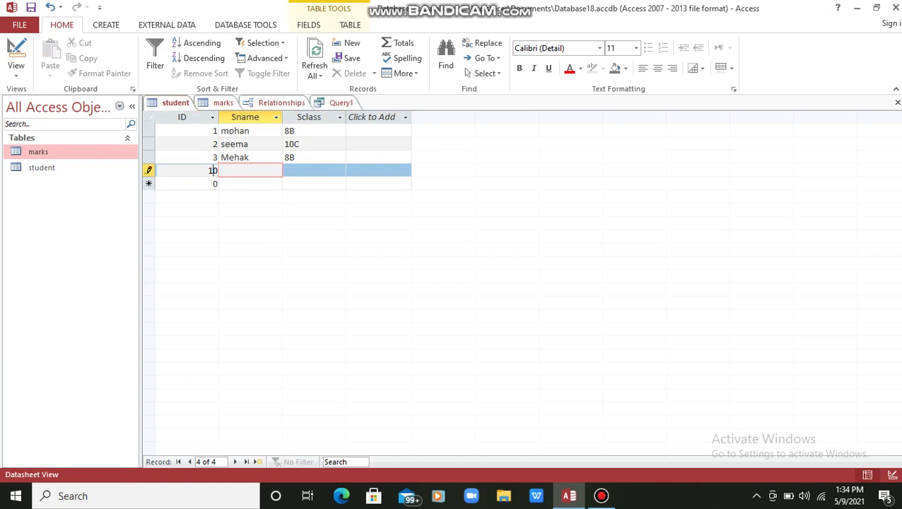
key(BackSpace)
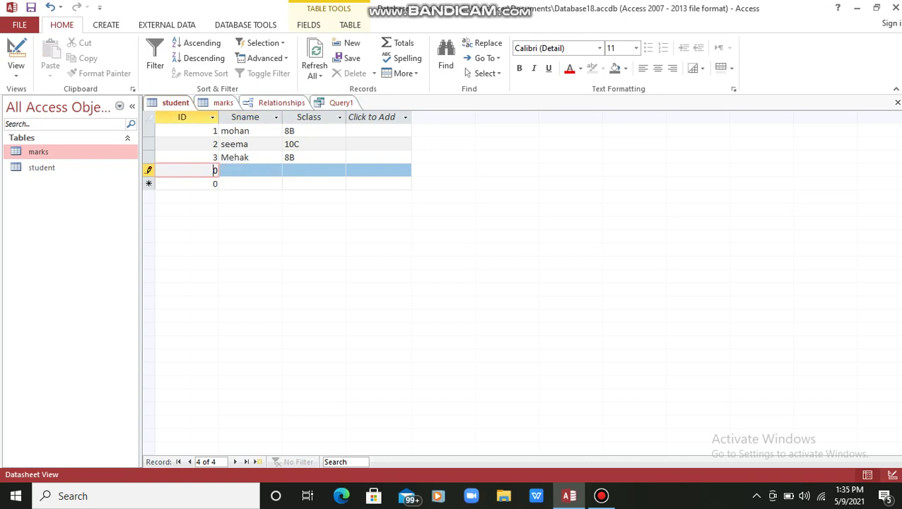
key(BackSpace)
text(1)
key(Tab)
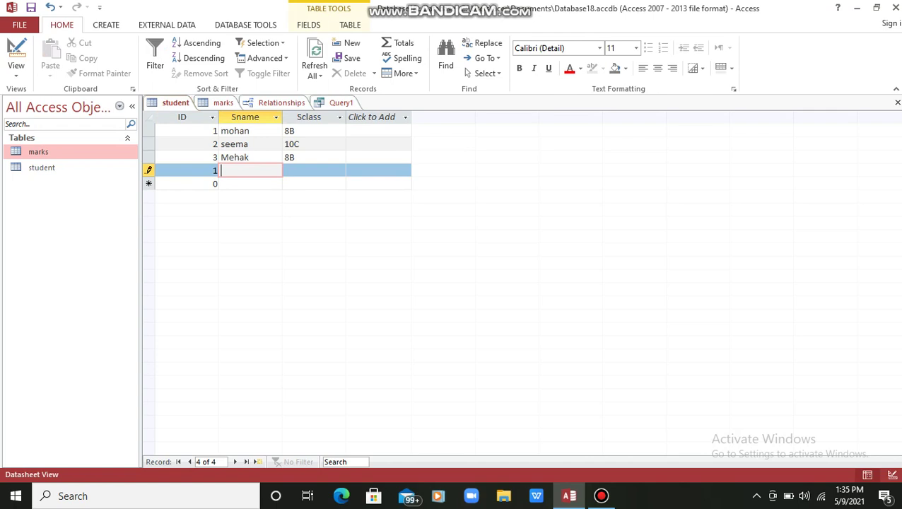
Enter the student's first name and the class 8A in the new record, and try to save it.
text(anubhav)
key(Tab)
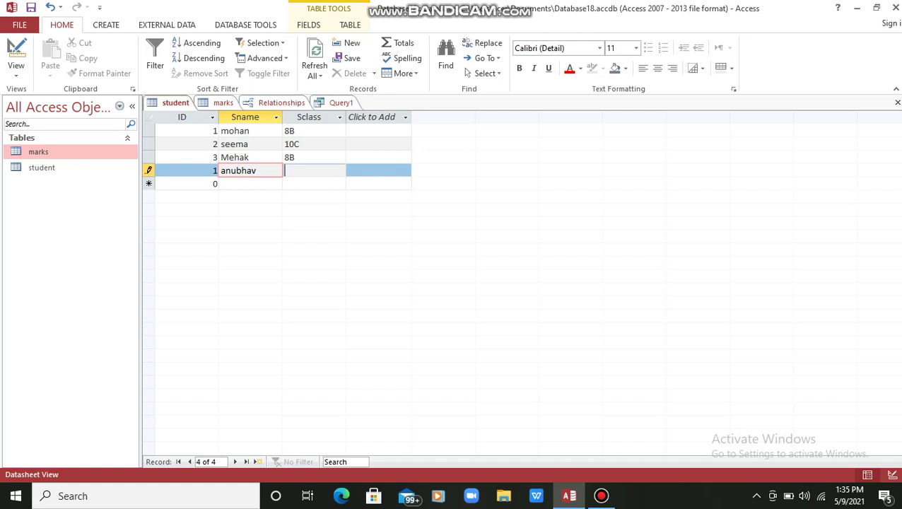
text(8)
key(Caps_Lock)
text(A)
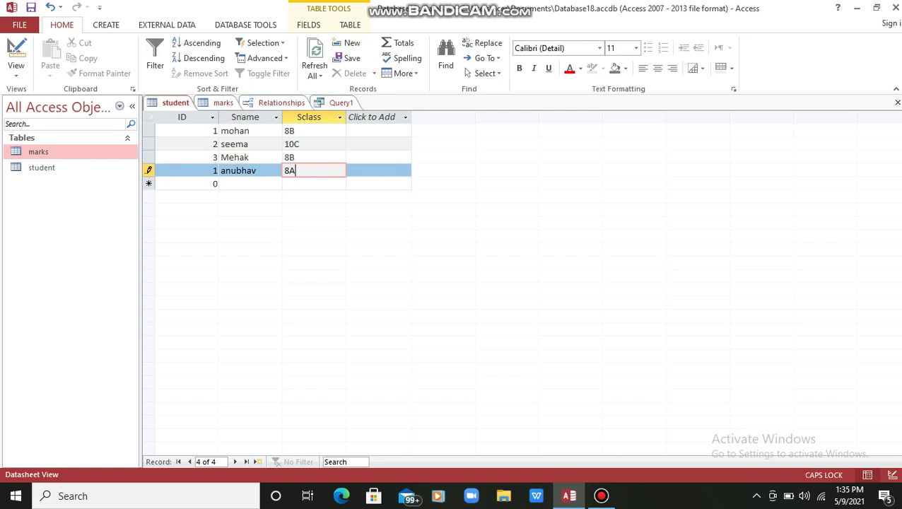
key(Caps_Lock)
key(Down)
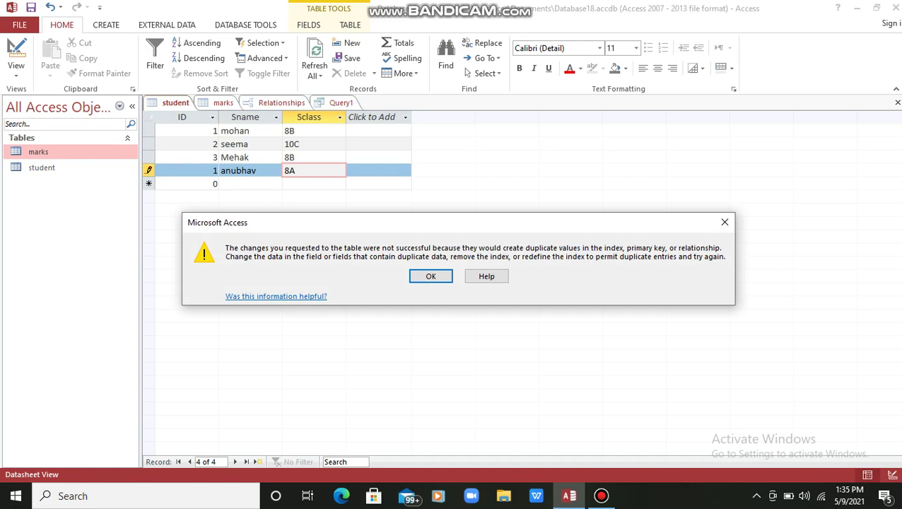
key(Return)
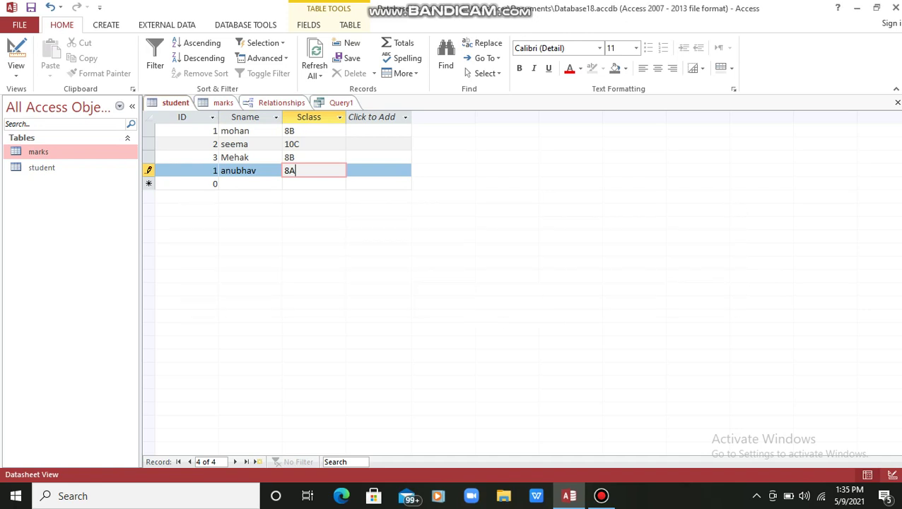
click(601, 496)
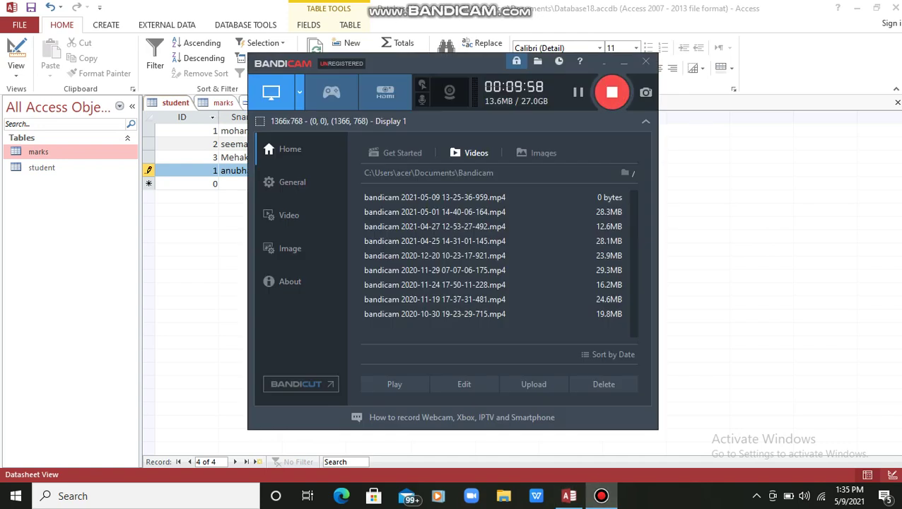